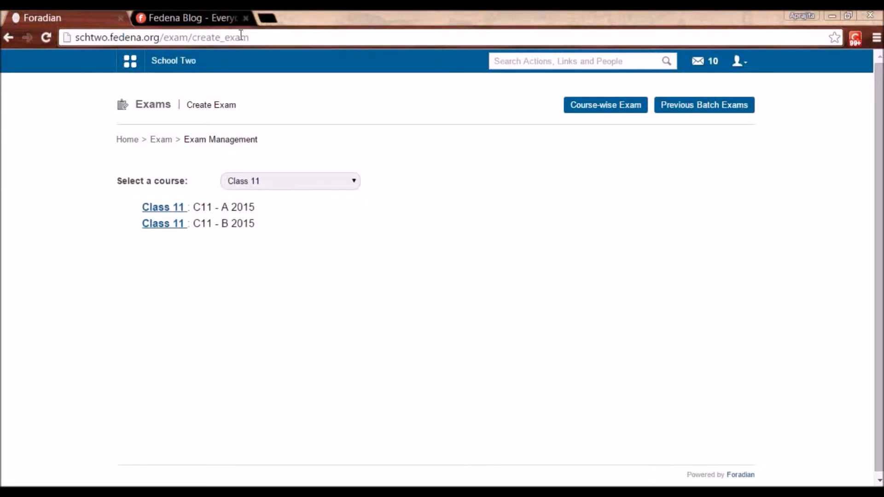
Open a new blank browser tab beside the Class 11 Create Exam page
click(273, 14)
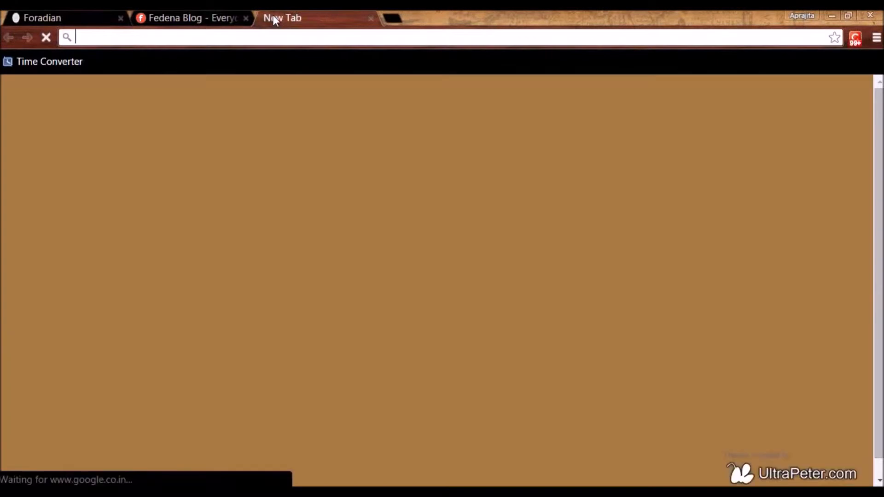
Go to accounts.fedena.org, list its Payment Gateways, and edit the Paypal gateway
text(accounts.fedena.org)
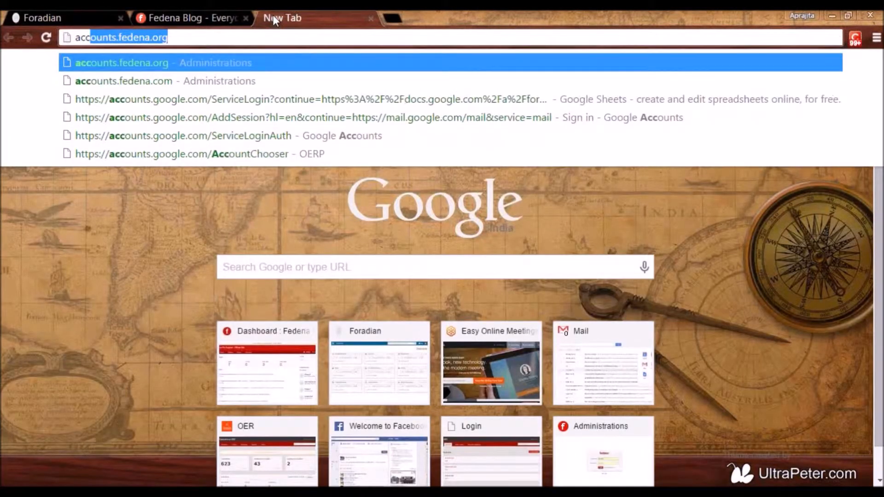
key(Return)
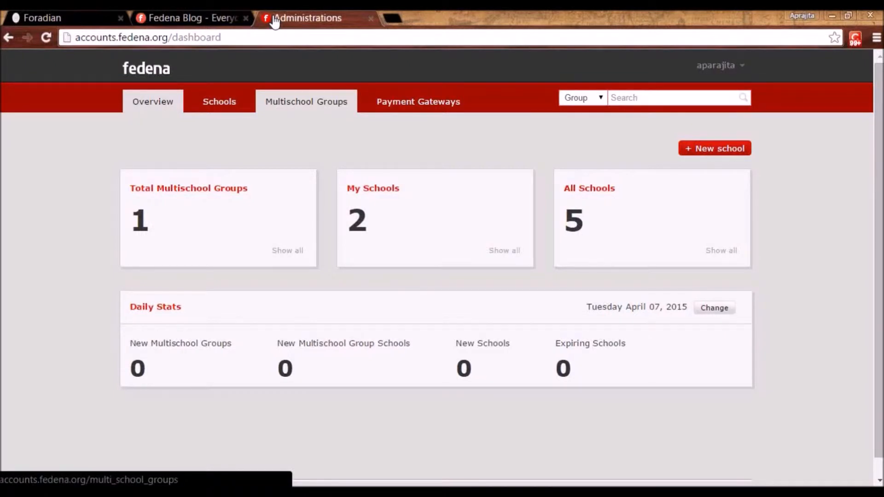
click(416, 103)
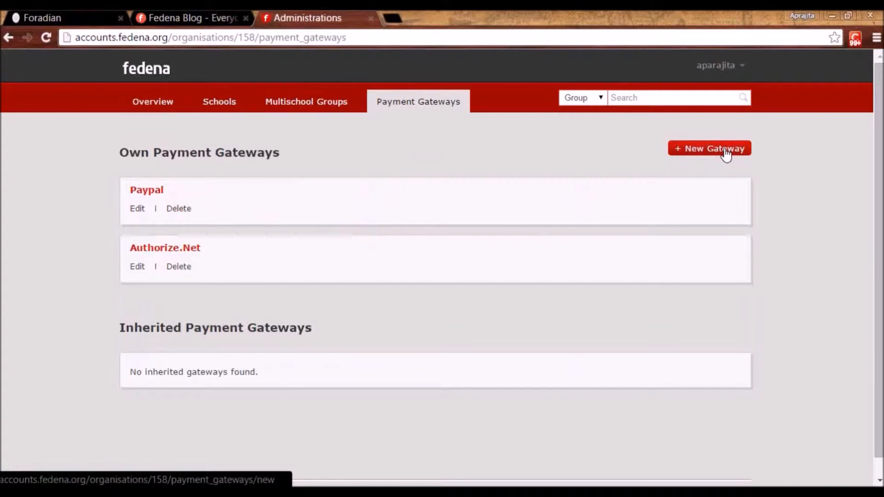
click(137, 209)
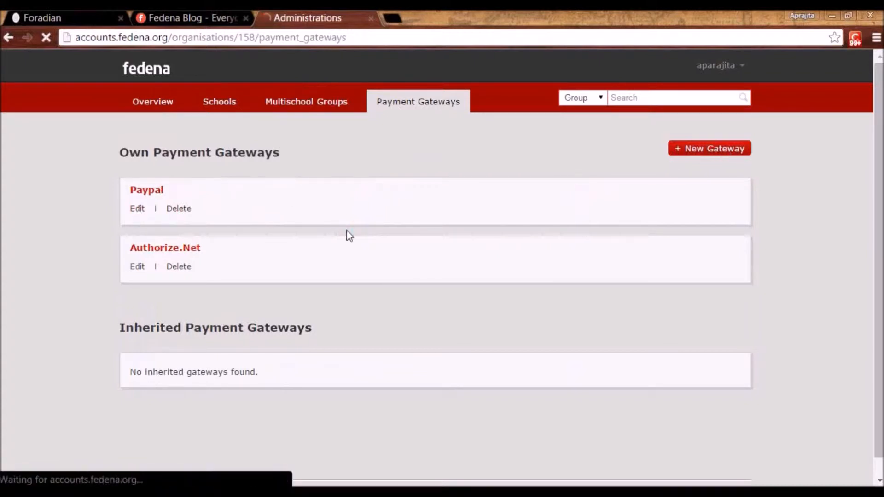
click(340, 215)
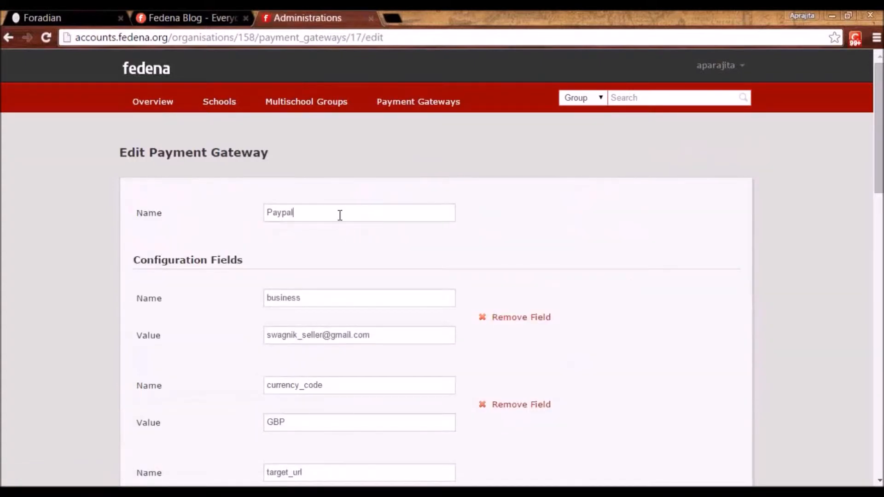
scroll(345, 242, down, 3)
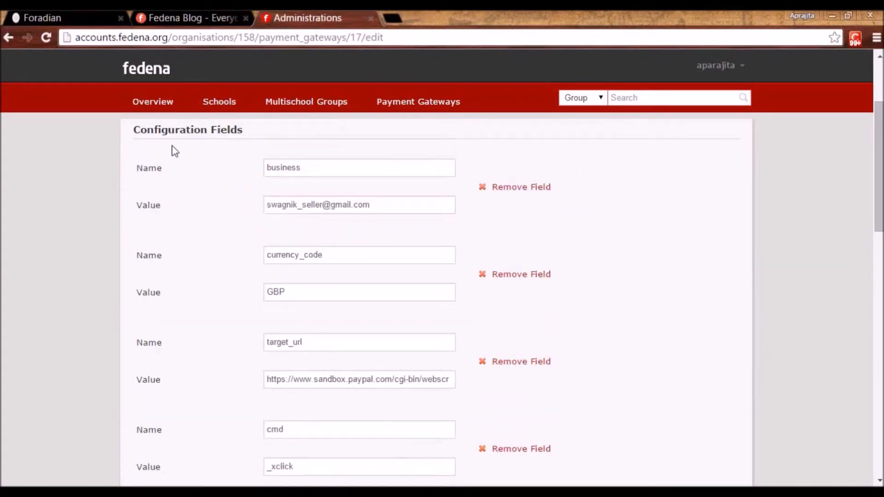
scroll(265, 140, down, 4)
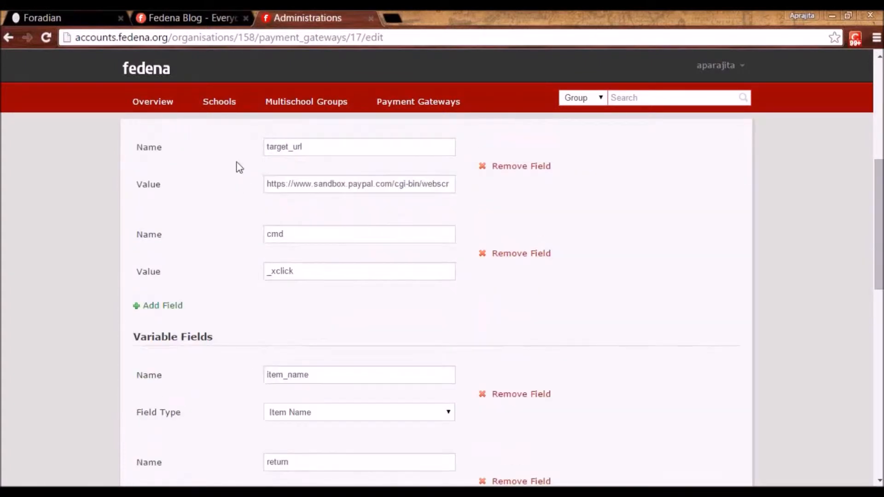
scroll(258, 335, down, 5)
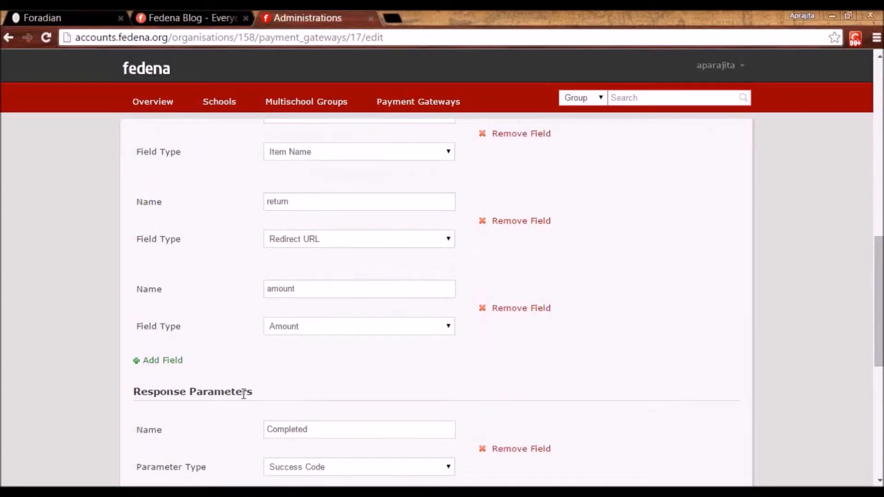
scroll(281, 375, up, 10)
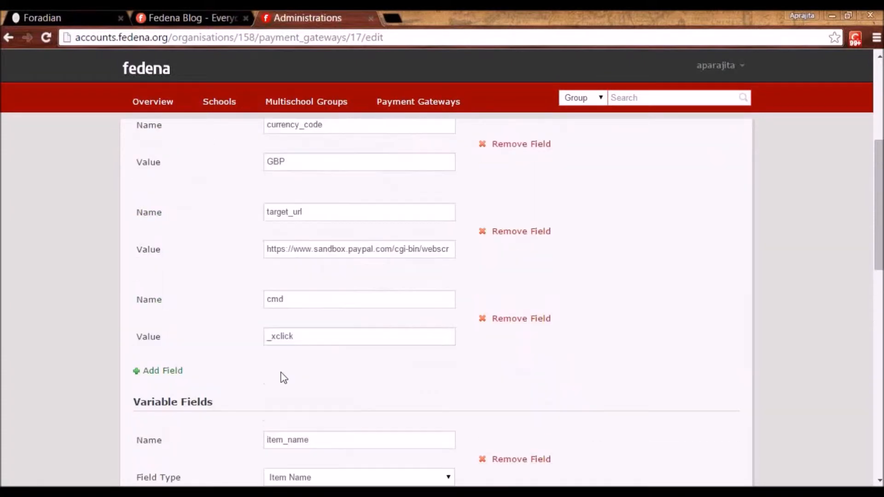
scroll(282, 372, up, 2)
scroll(282, 375, down, 2)
scroll(278, 350, up, 2)
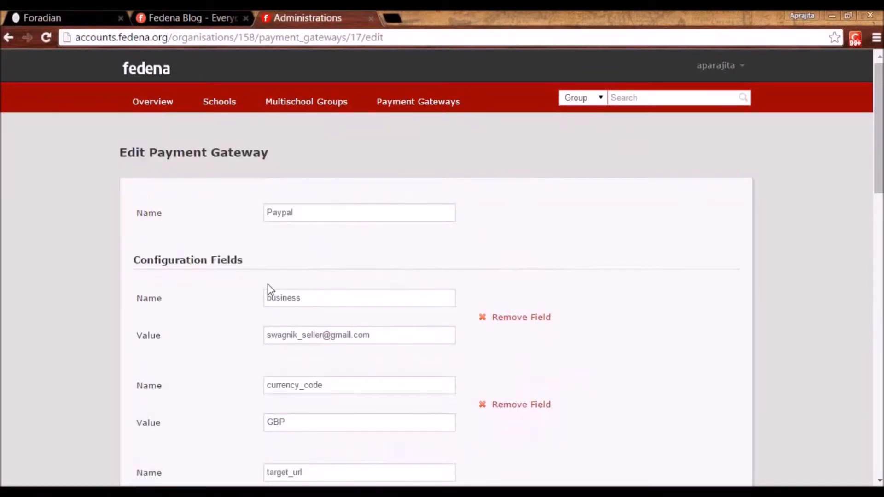
scroll(292, 337, down, 2)
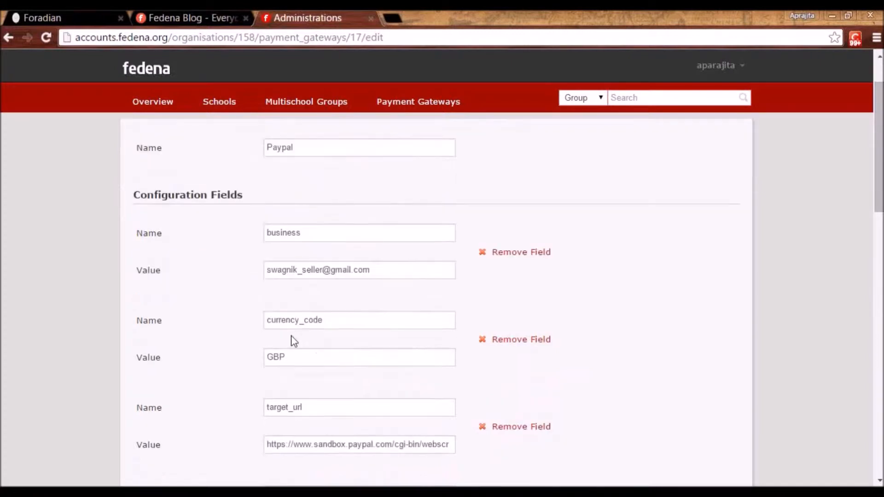
scroll(297, 359, down, 2)
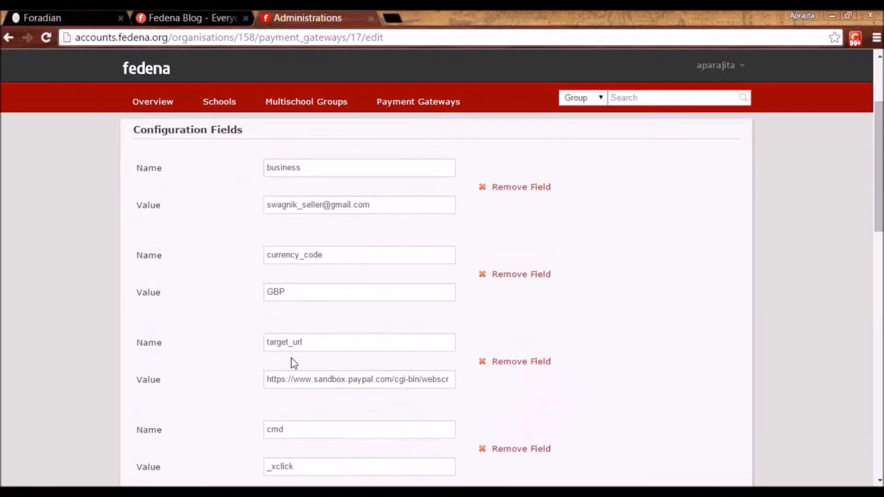
scroll(292, 359, down, 2)
scroll(293, 366, down, 4)
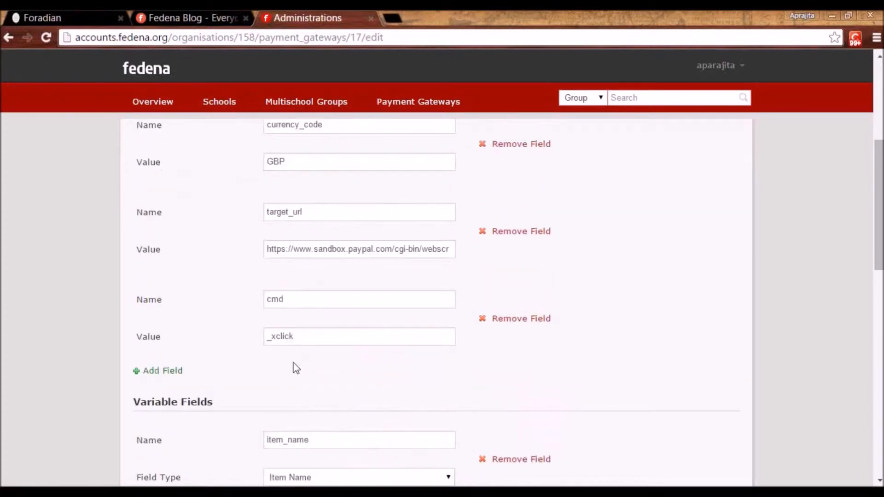
scroll(165, 330, down, 2)
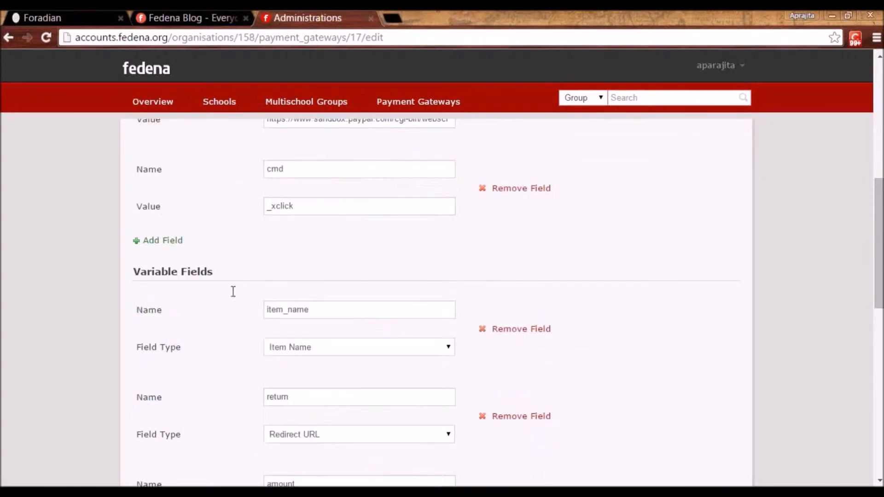
scroll(322, 316, down, 2)
scroll(297, 336, down, 2)
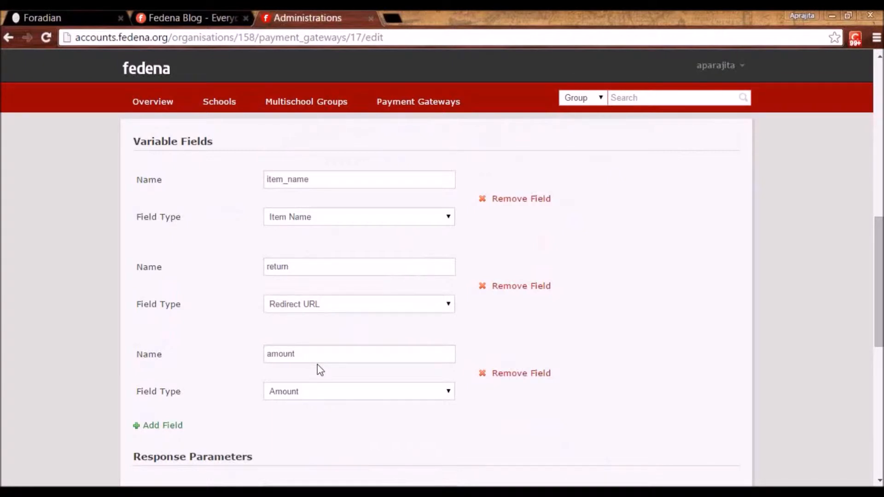
scroll(319, 369, down, 5)
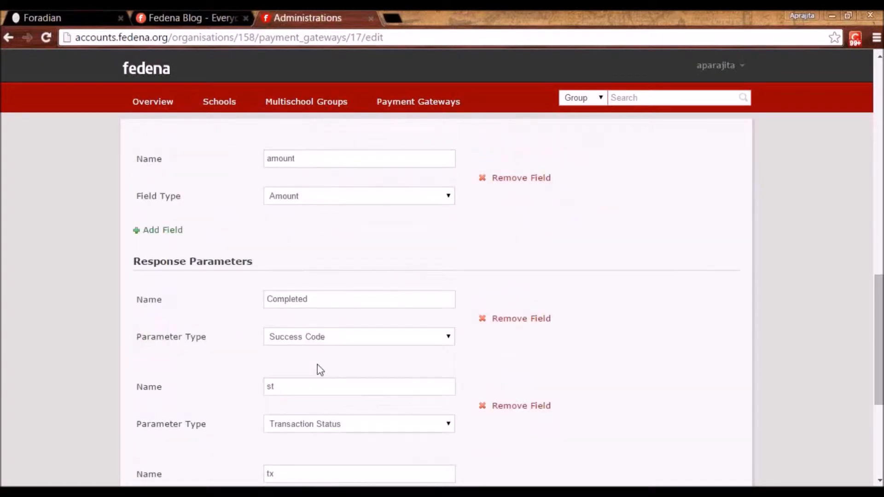
scroll(320, 369, down, 2)
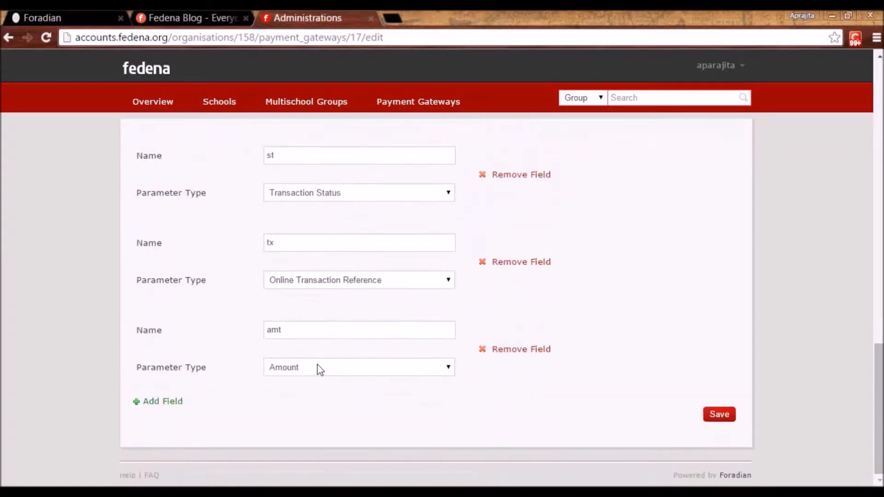
scroll(320, 369, up, 7)
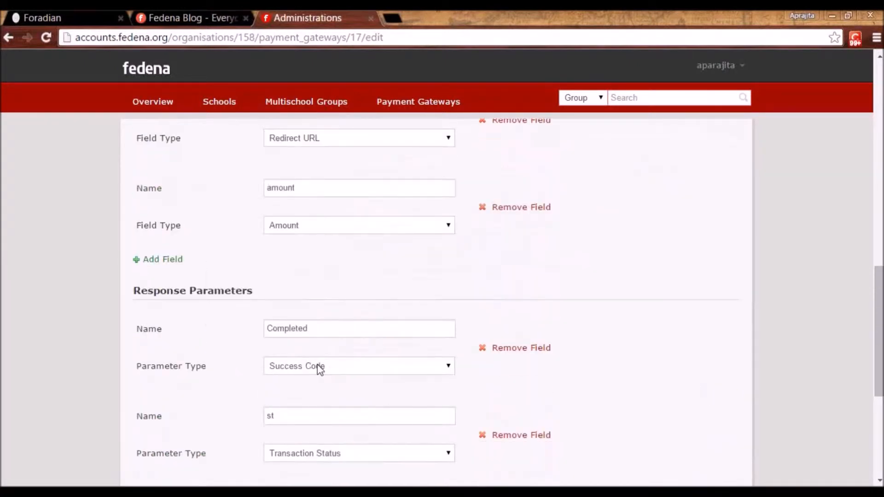
scroll(320, 370, up, 10)
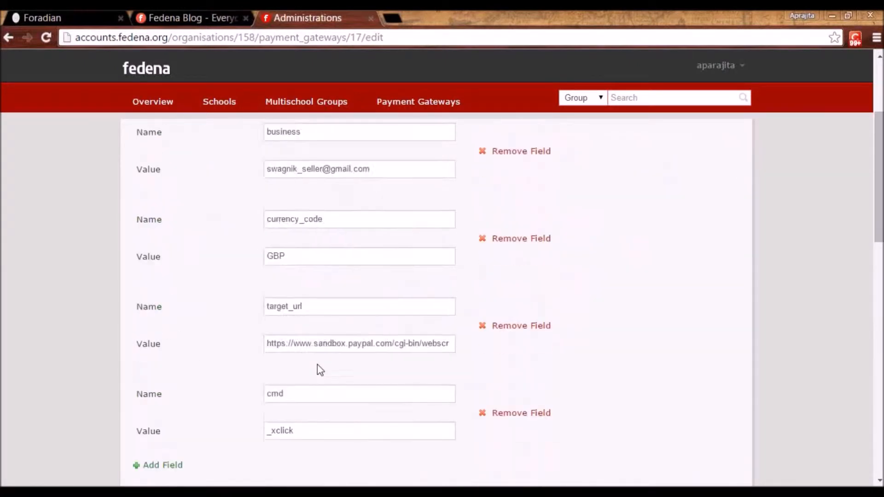
click(405, 104)
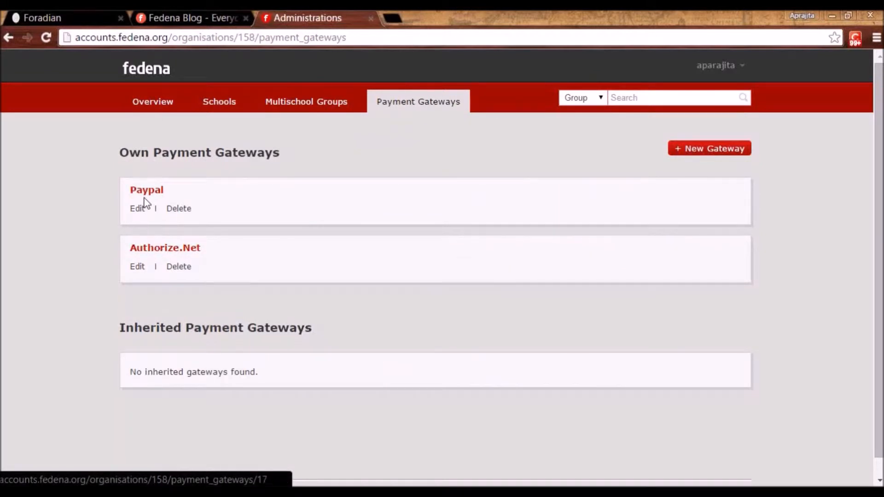
In Jaypee University's Assign Gateways form, tick then untick Paypal, and return to Schools unsaved
click(224, 110)
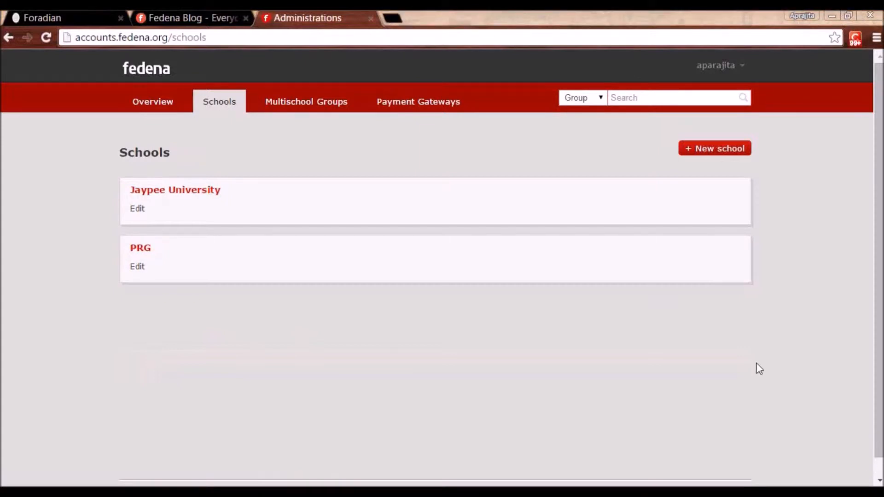
click(193, 192)
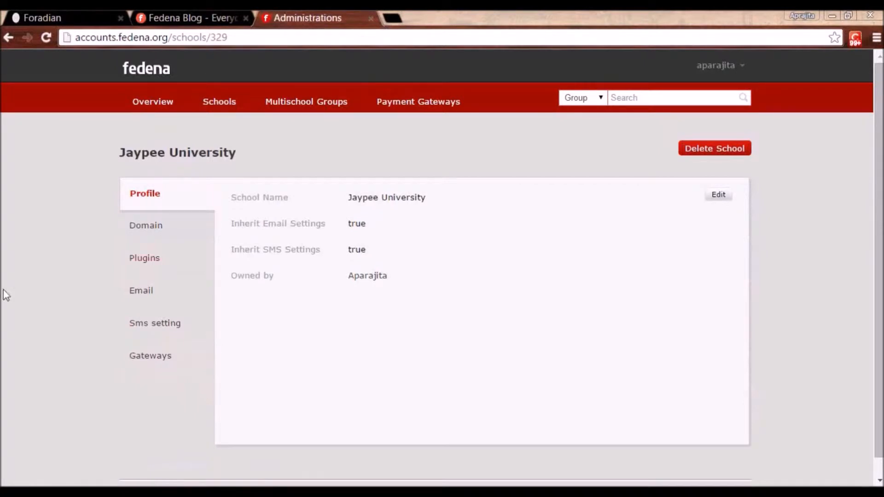
click(155, 361)
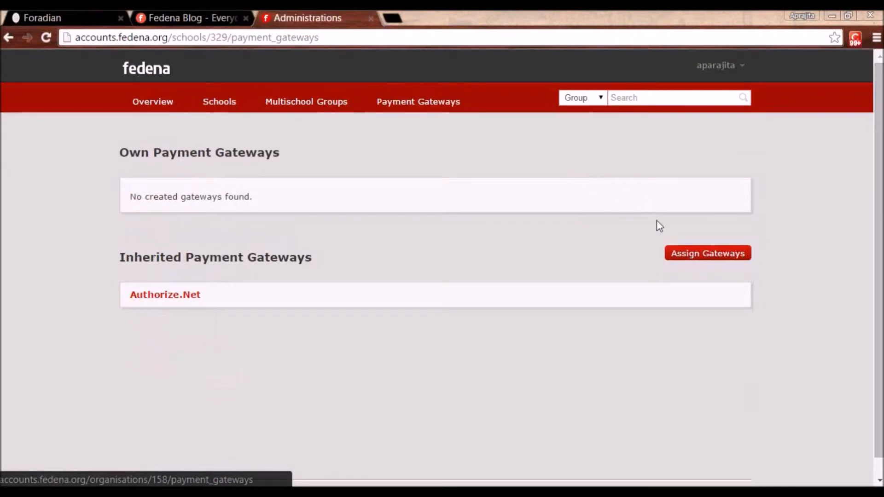
click(695, 255)
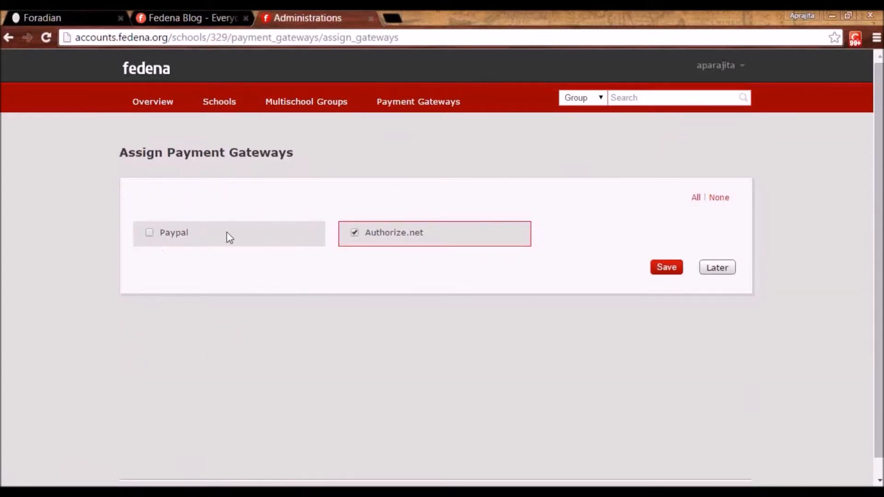
click(148, 236)
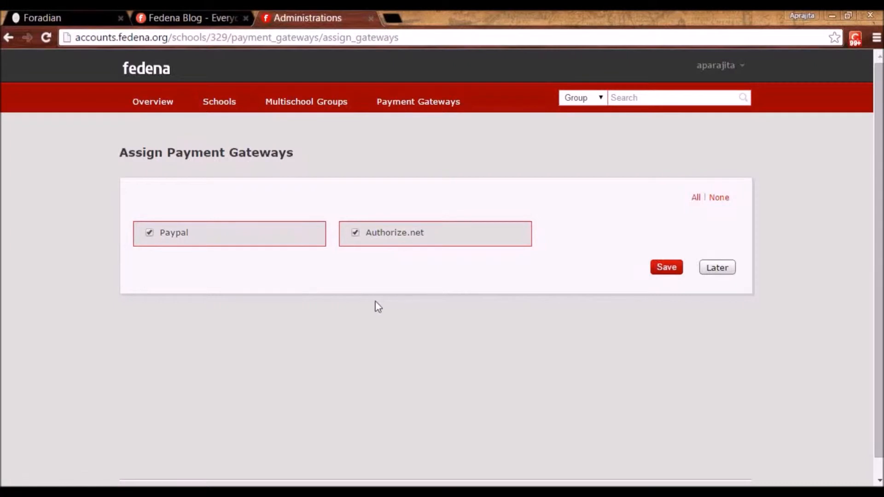
click(150, 233)
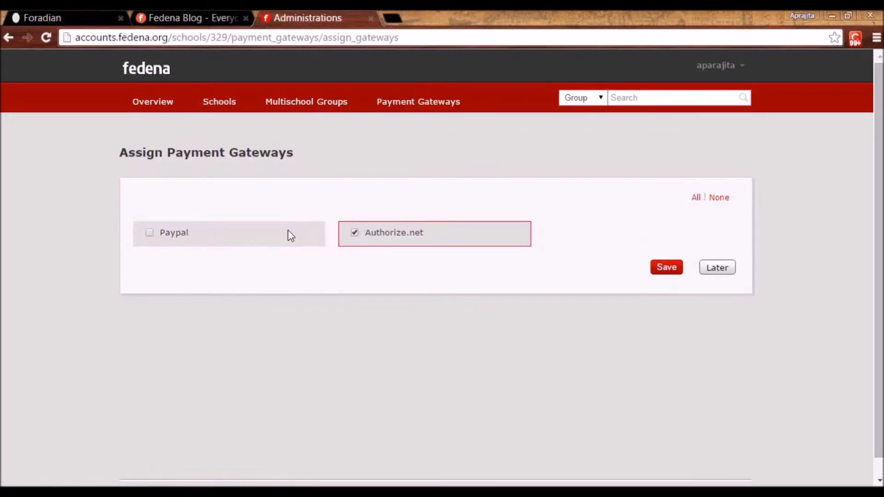
click(225, 102)
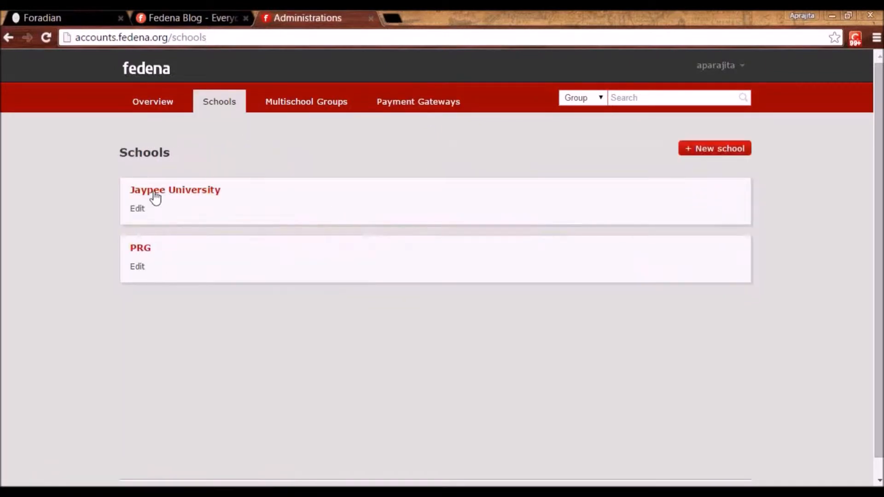
Open Jaypee University's Assign Gateways form, then return to the Schools list
click(153, 197)
click(149, 357)
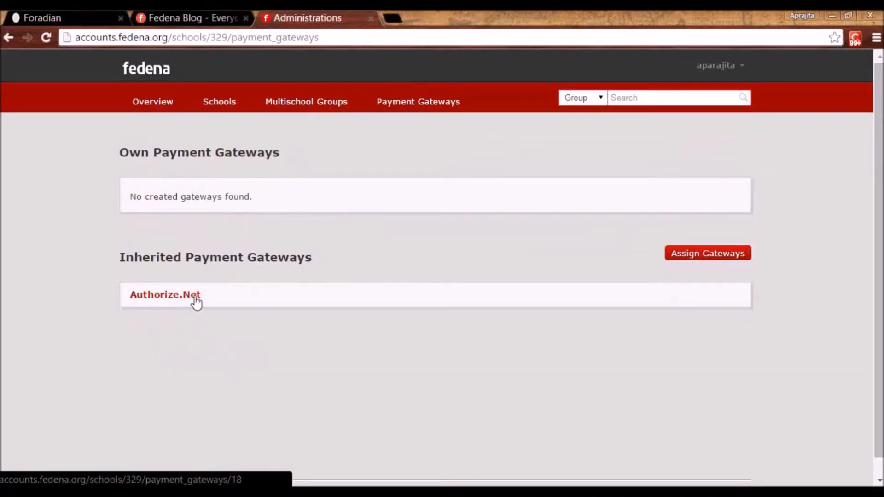
click(681, 259)
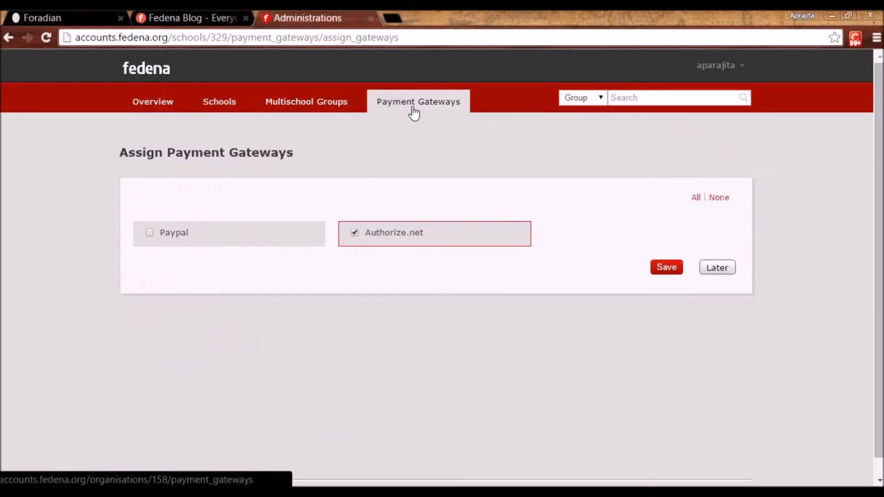
click(220, 109)
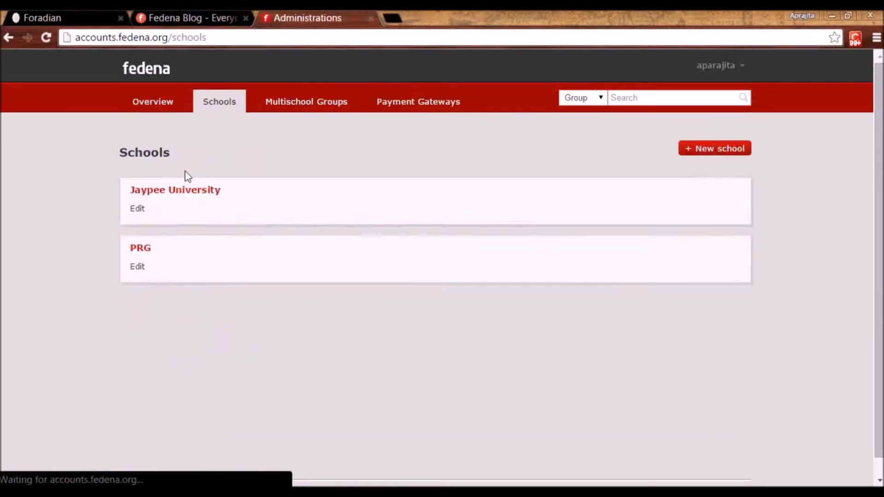
Open Jaypee University's assigned domain and launch its school site in a new tab
click(172, 194)
click(146, 228)
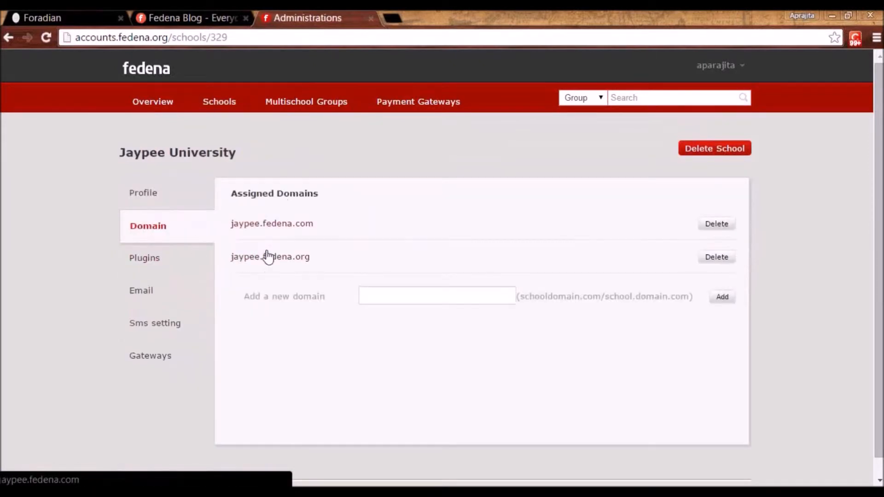
click(283, 260)
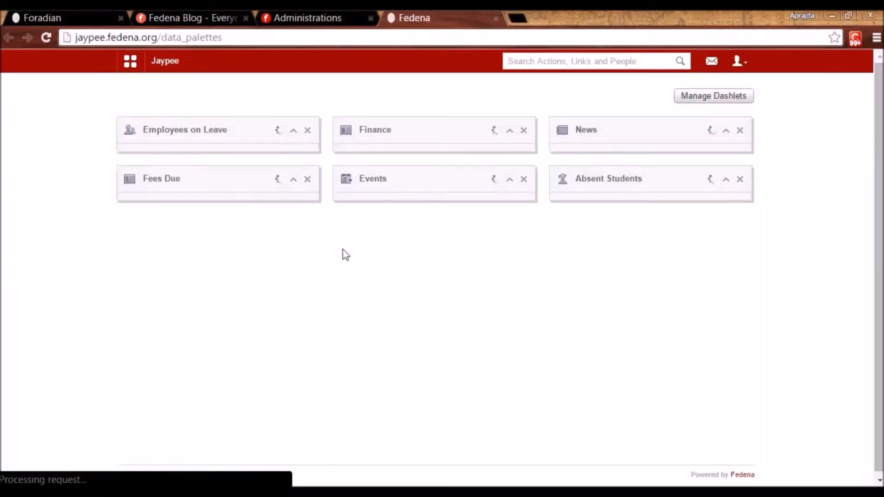
click(131, 65)
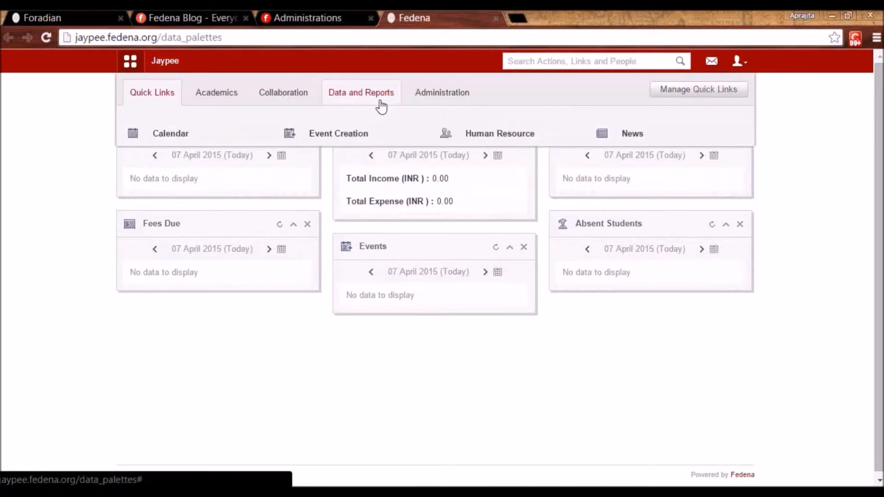
click(442, 92)
click(186, 170)
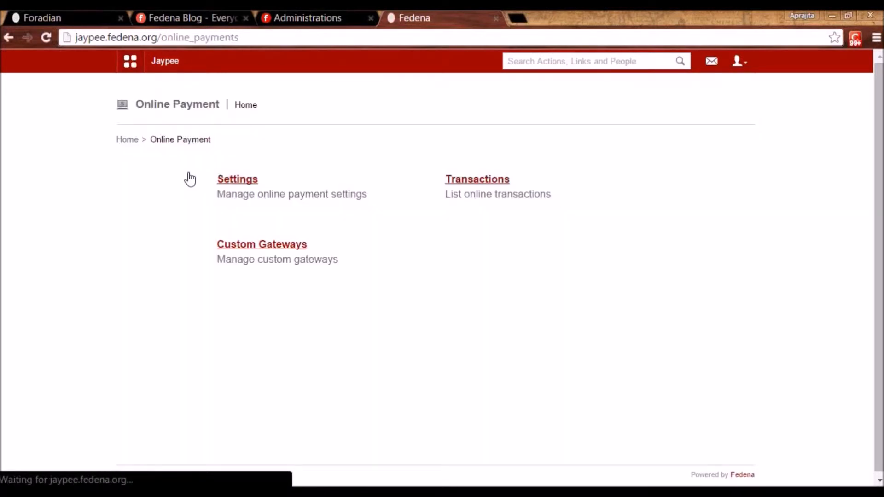
click(234, 183)
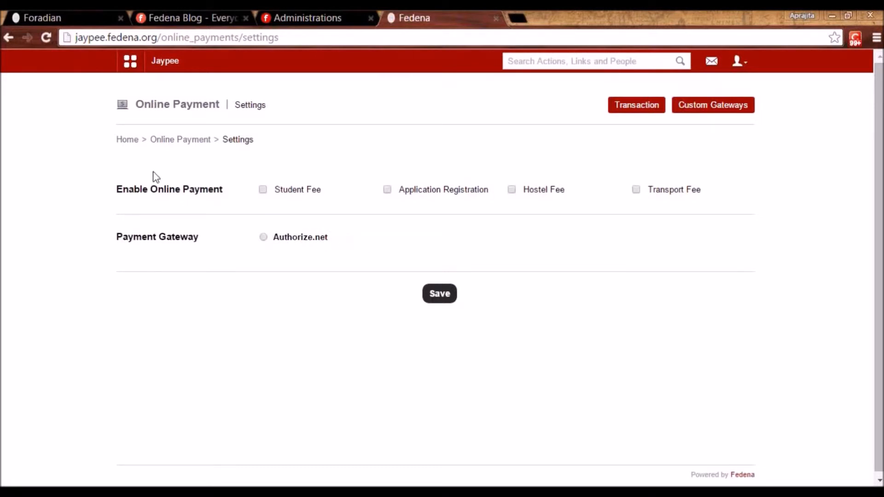
click(163, 140)
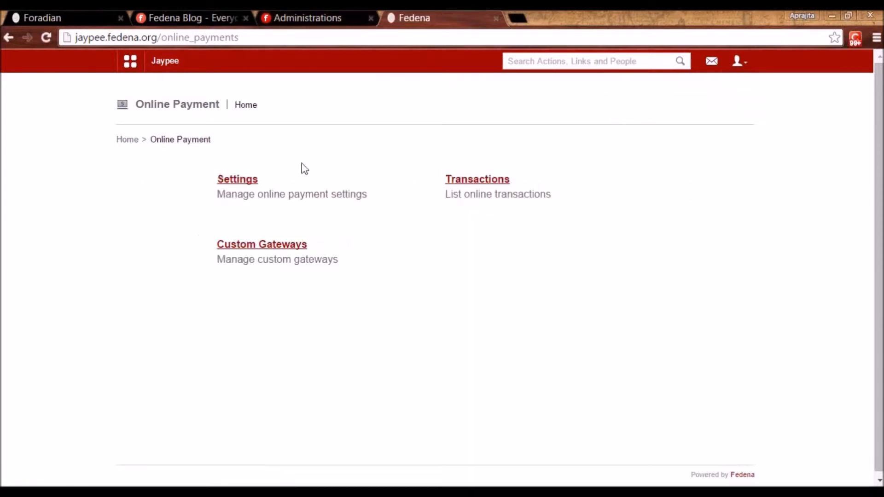
click(308, 16)
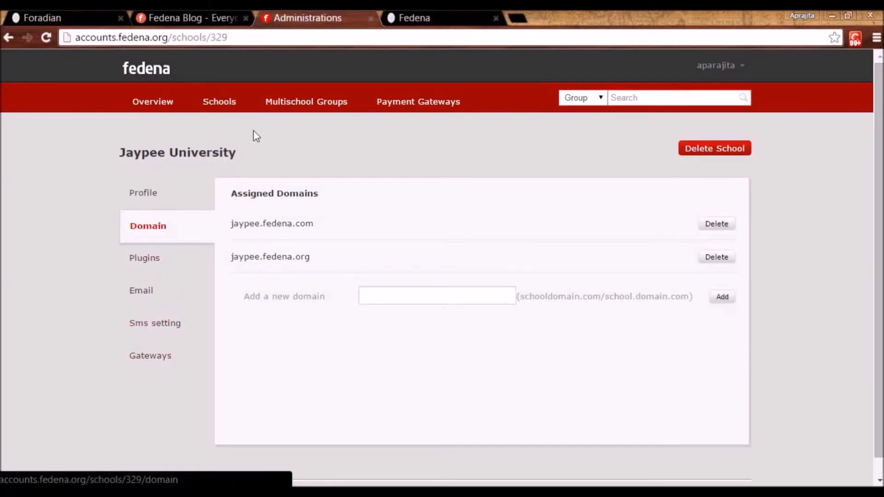
Open the Assign Gateways form for the ABC multischool group
click(320, 111)
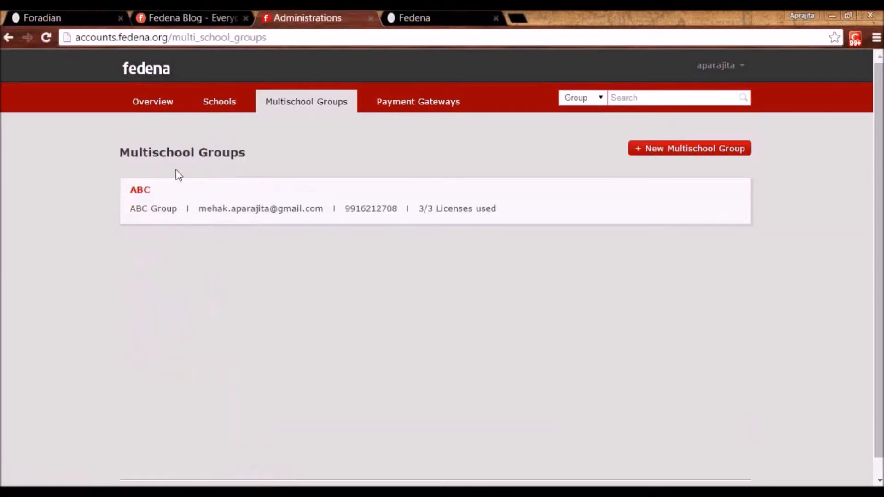
click(144, 195)
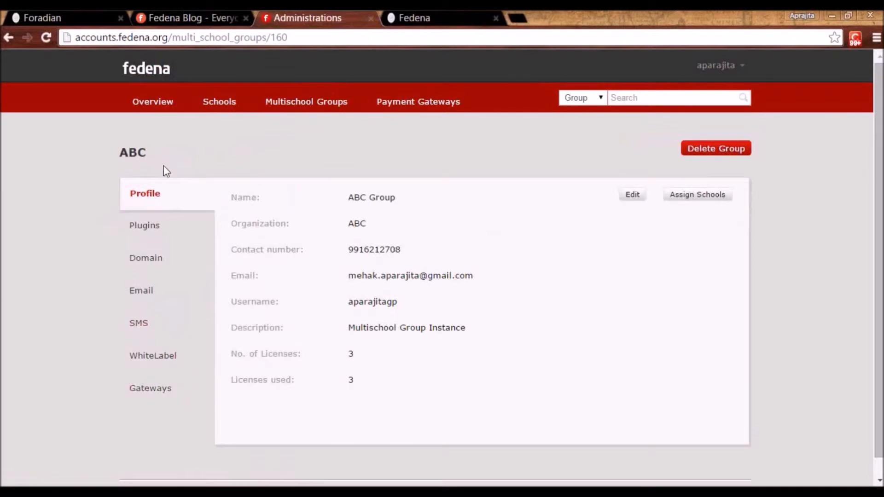
click(150, 396)
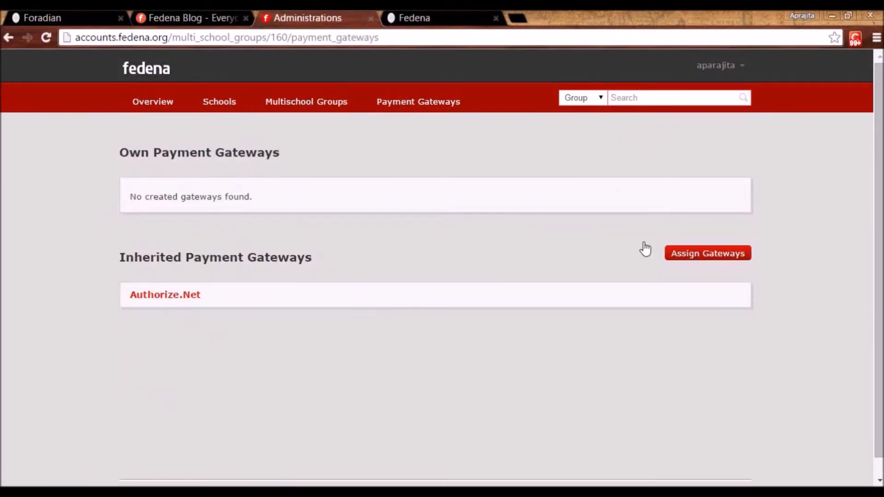
click(697, 253)
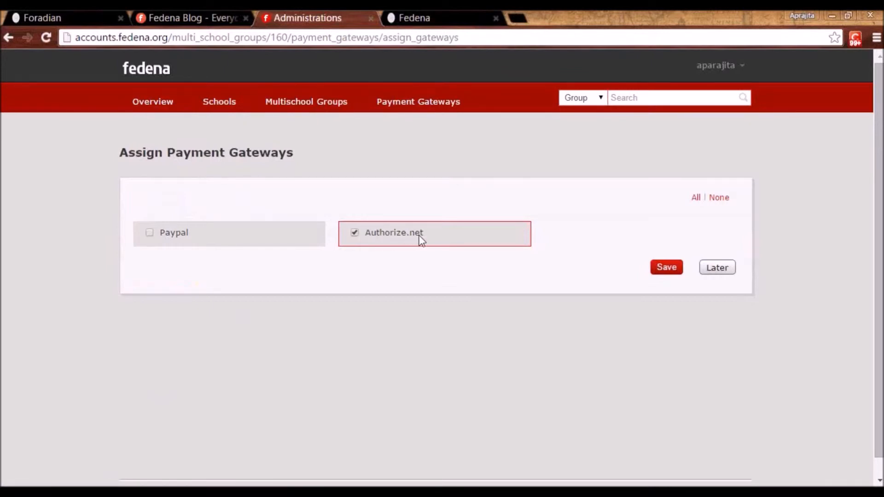
Open ABC's domain, group160.fedena.org, as its own portal in a new tab
click(306, 104)
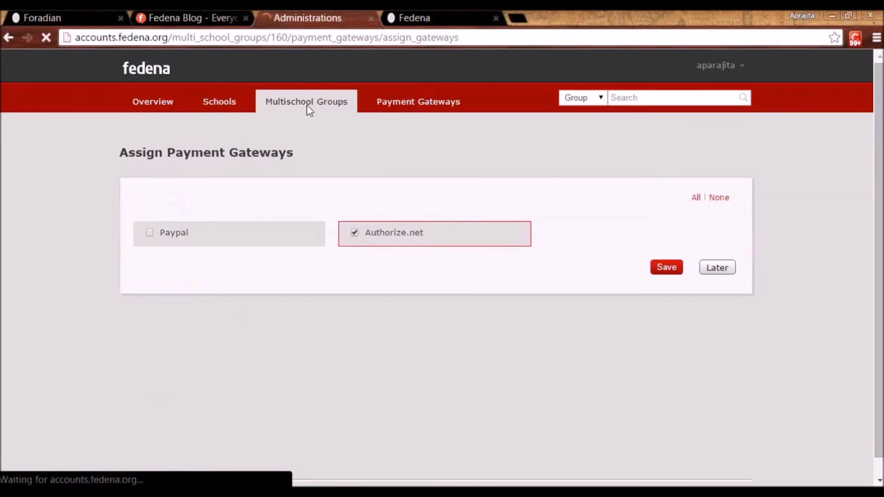
click(140, 193)
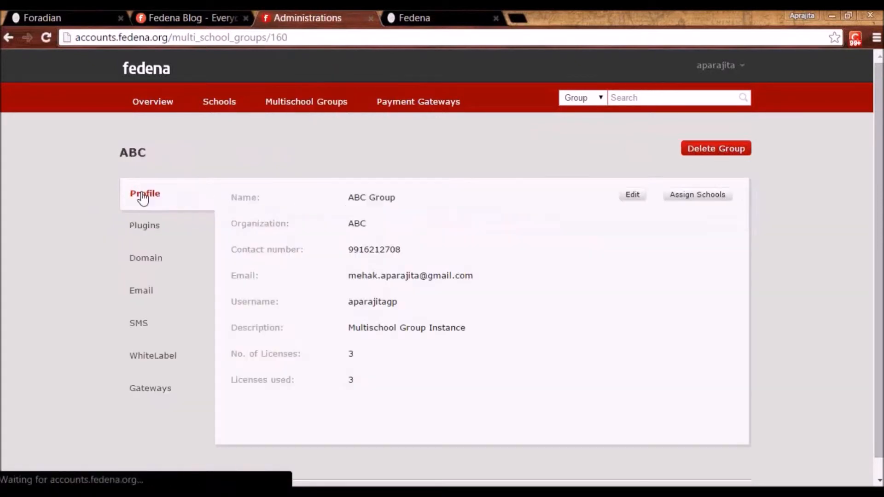
click(148, 258)
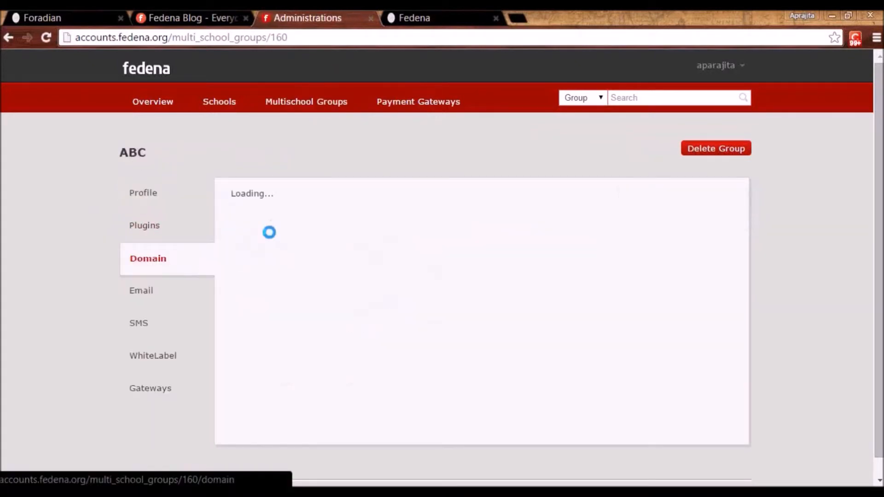
click(272, 225)
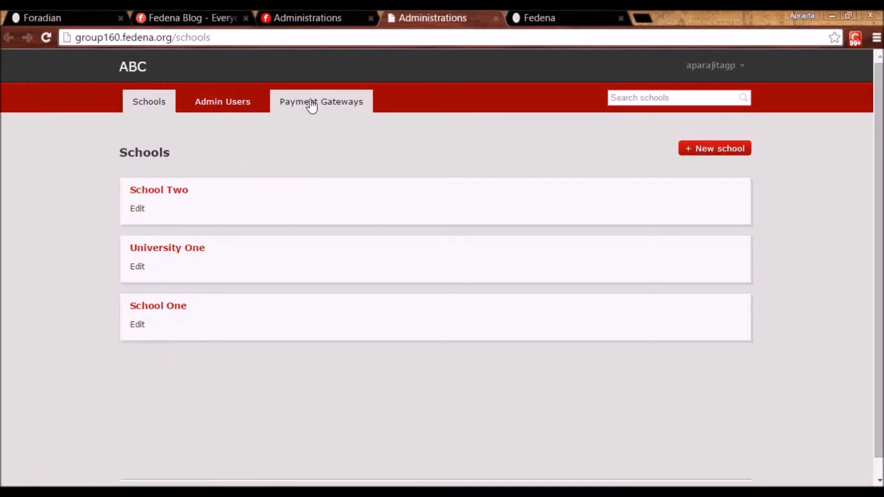
click(312, 104)
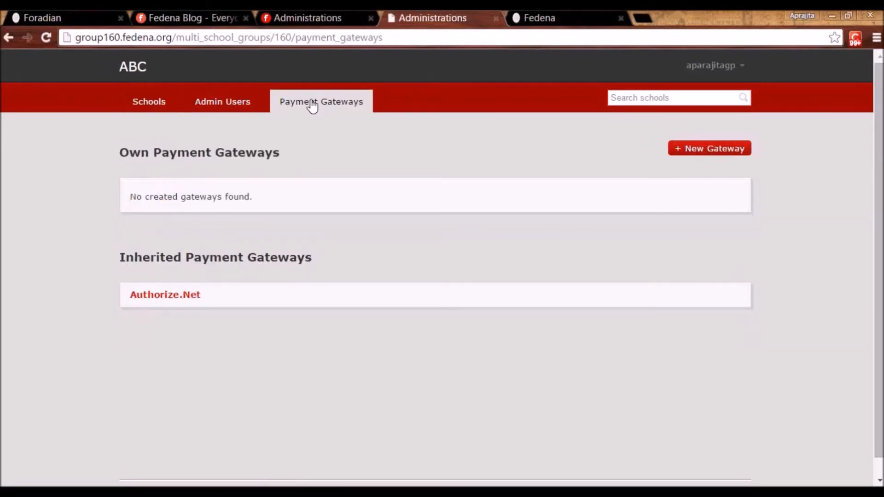
drag(120, 259, 313, 268)
click(329, 257)
click(148, 101)
click(152, 198)
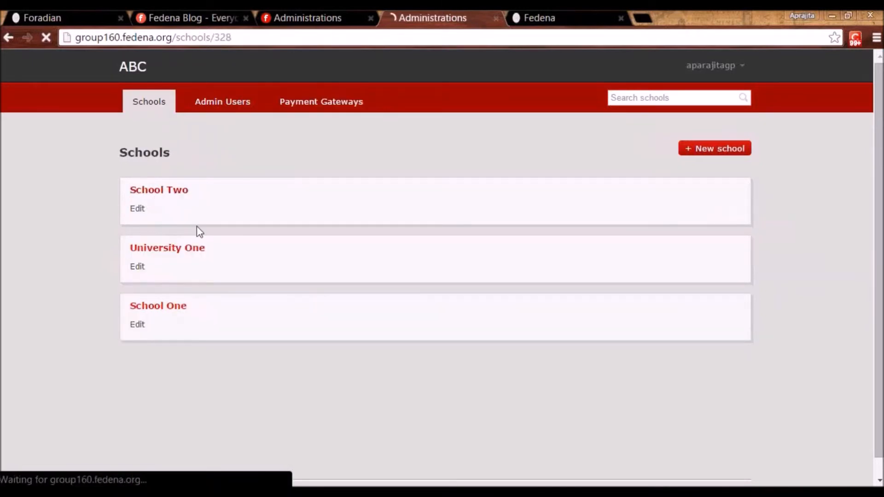
click(150, 360)
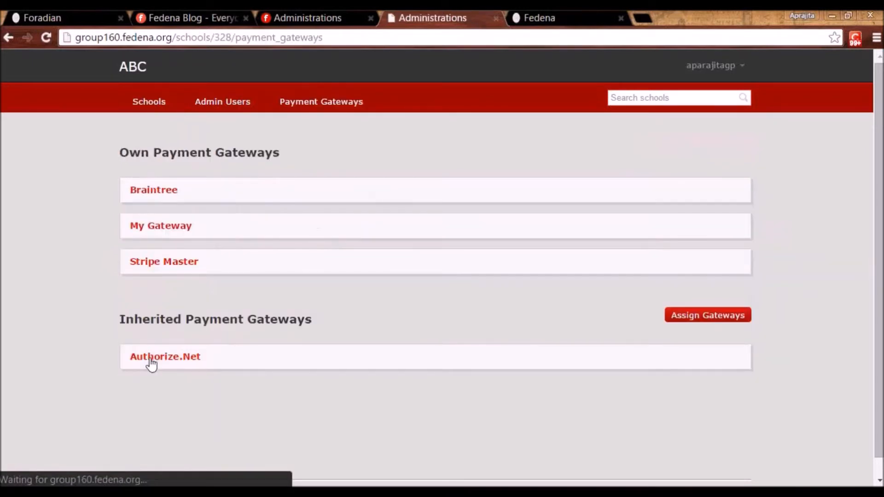
click(701, 318)
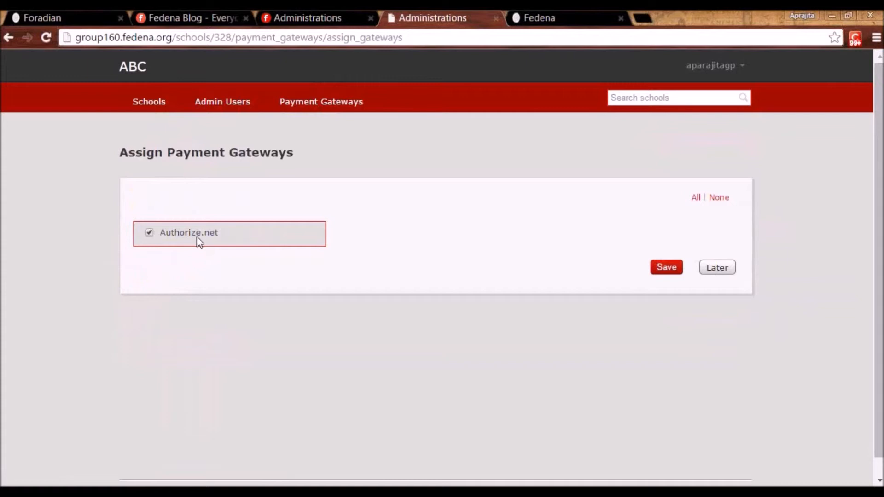
click(142, 99)
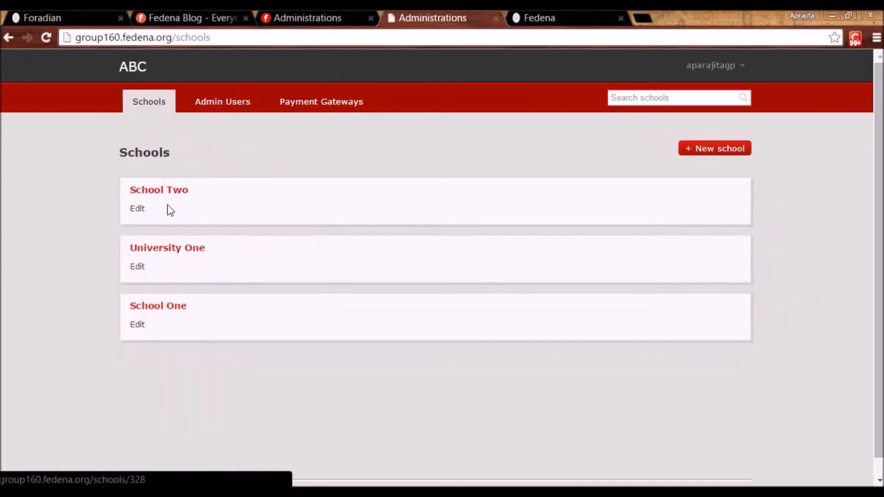
click(155, 192)
Open School Two's site, view its Online Payment settings, then list its Custom Gateways
click(147, 231)
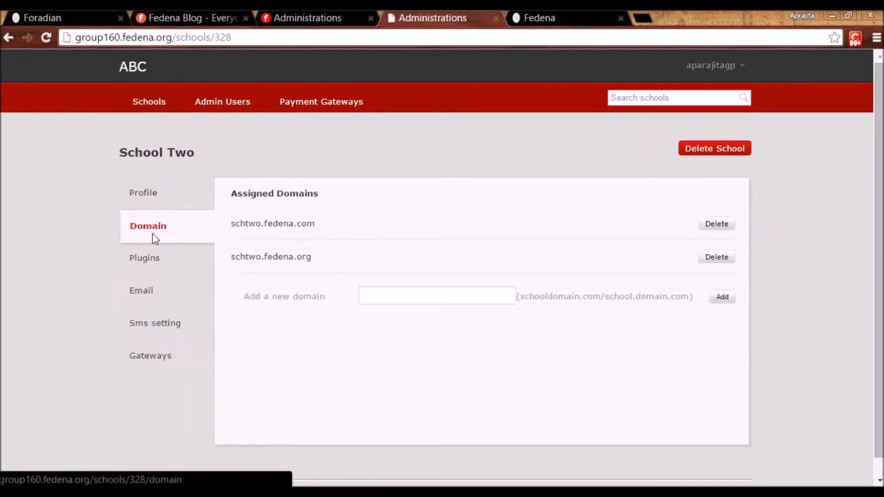
click(281, 256)
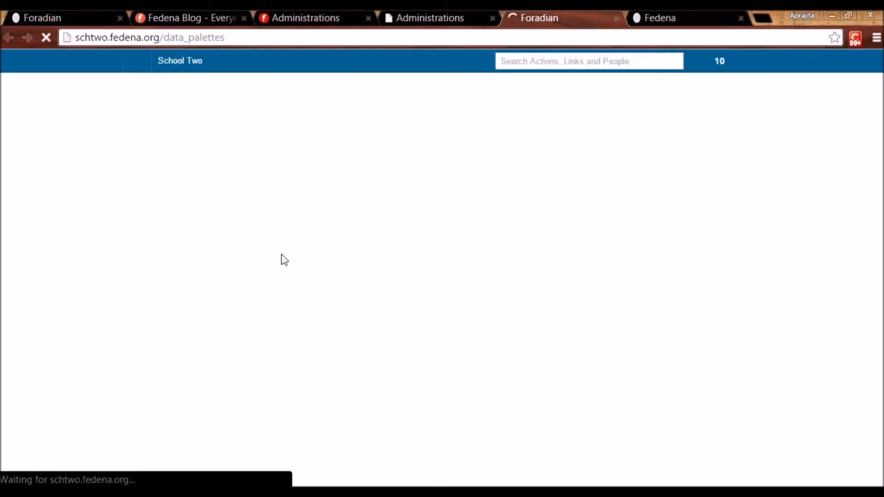
click(132, 65)
click(457, 101)
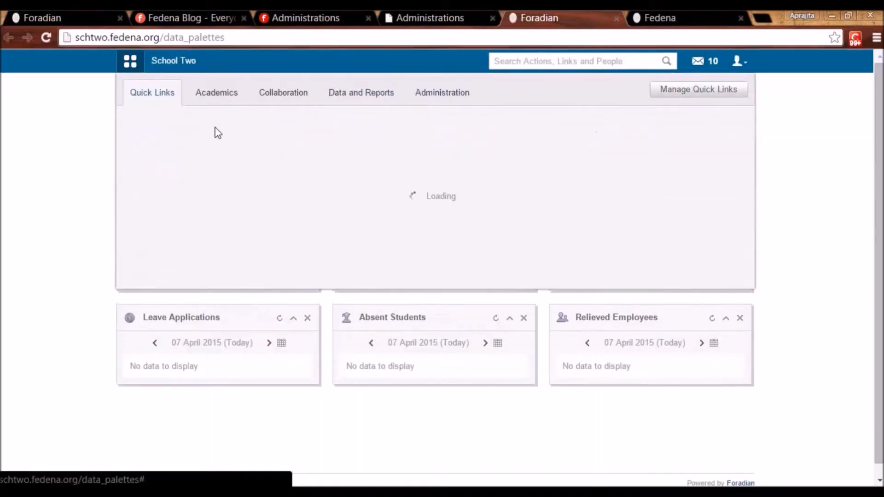
click(656, 133)
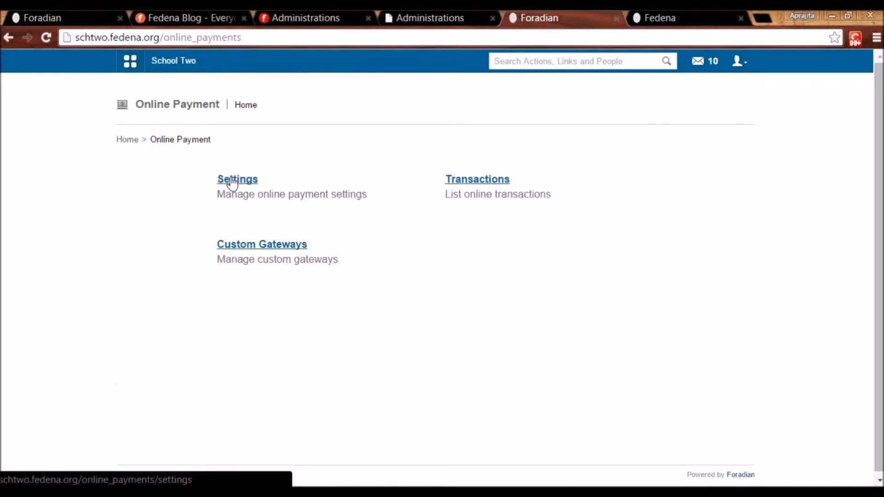
click(232, 183)
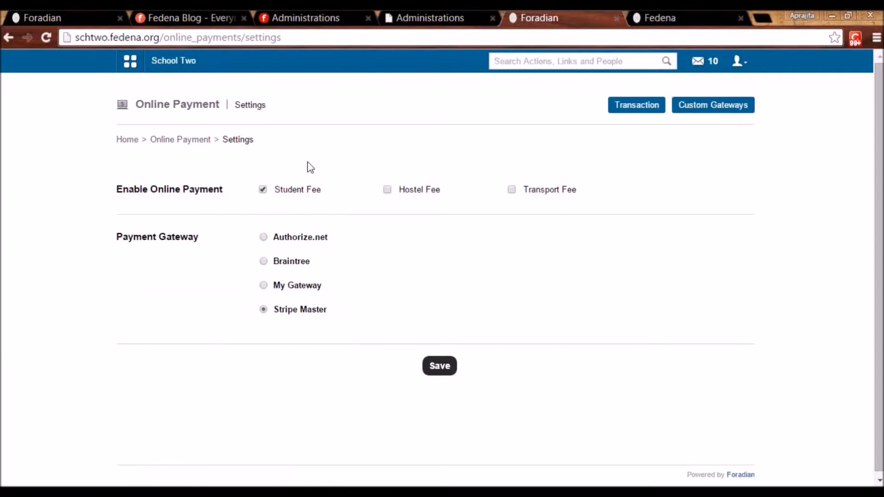
click(182, 140)
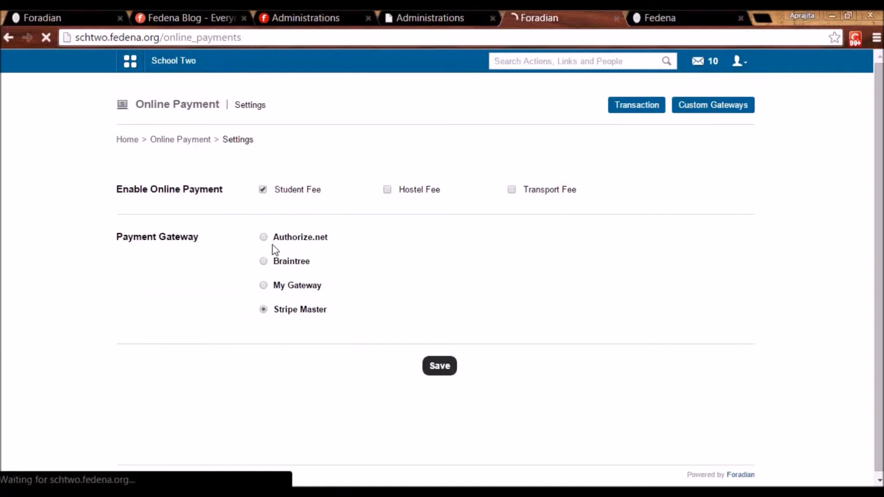
click(283, 249)
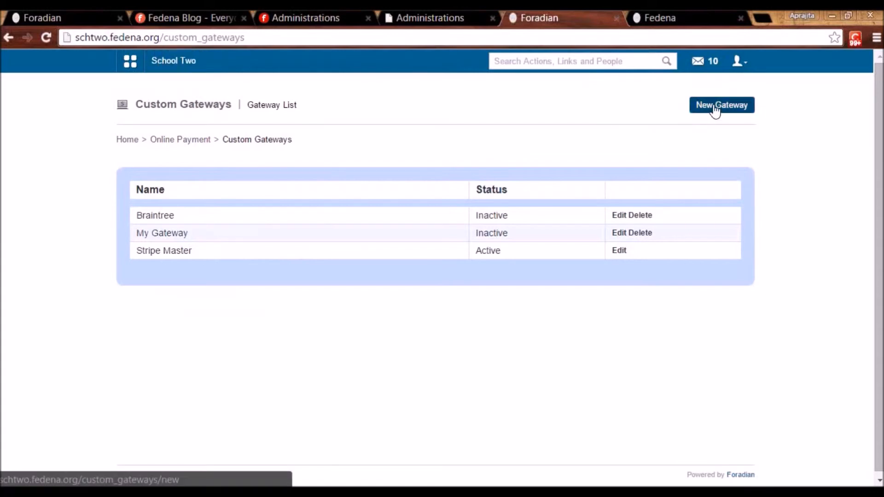
Review all the fields of the Braintree custom gateway's edit form
click(618, 215)
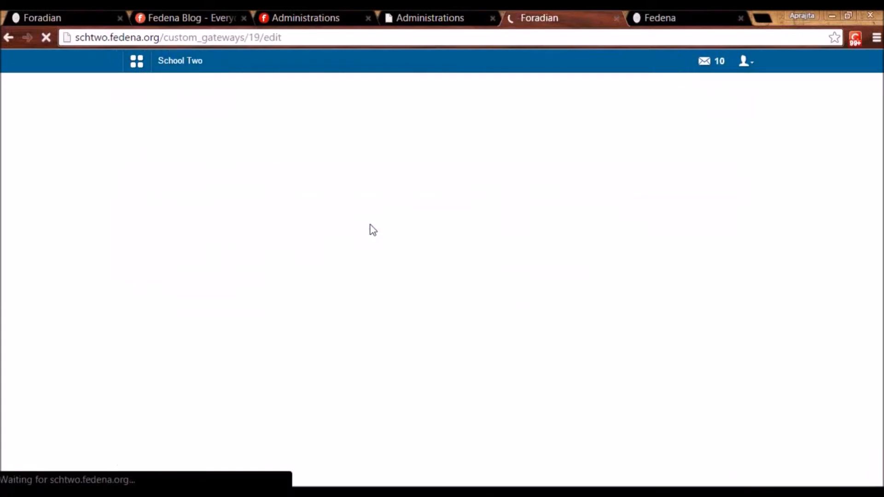
scroll(296, 261, down, 2)
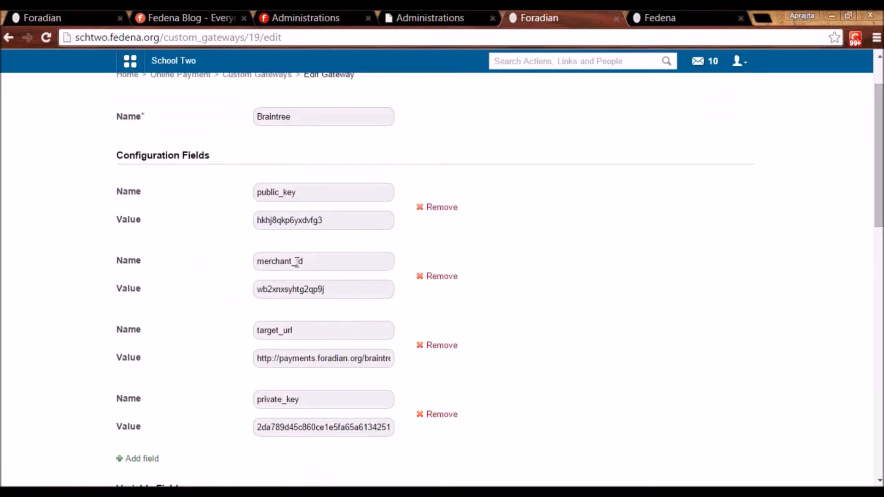
scroll(297, 262, down, 10)
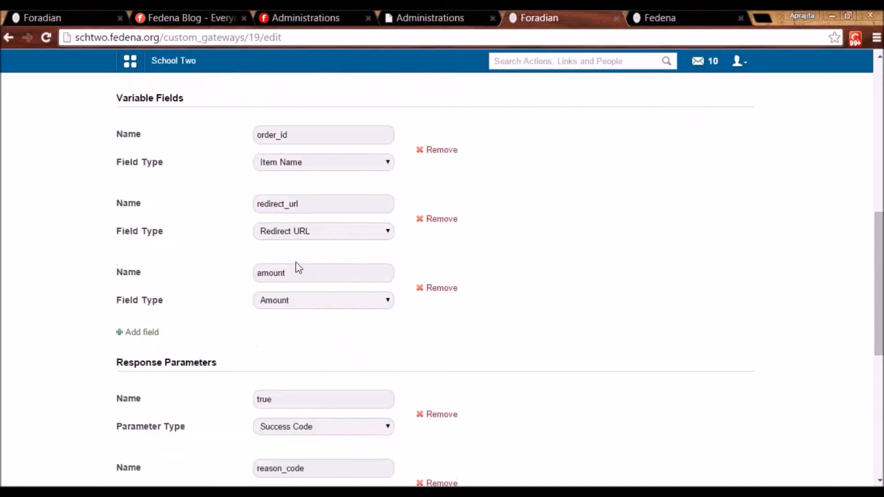
scroll(296, 263, down, 9)
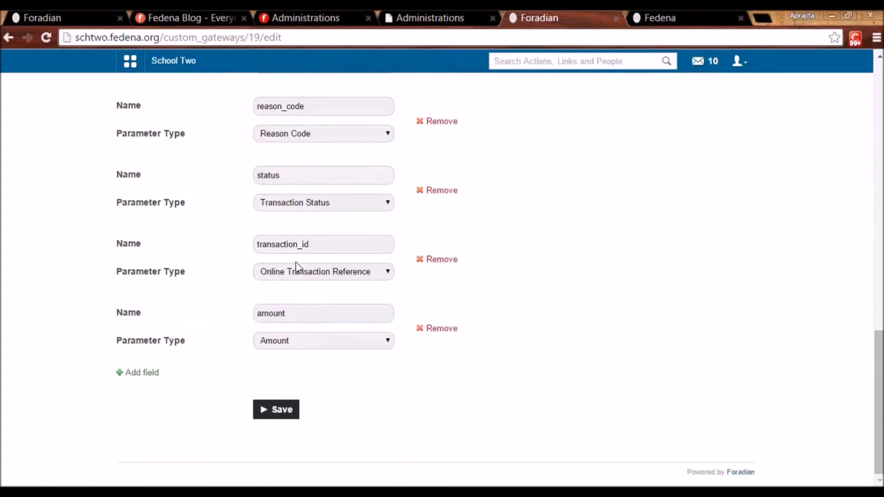
scroll(297, 265, up, 17)
scroll(297, 262, up, 3)
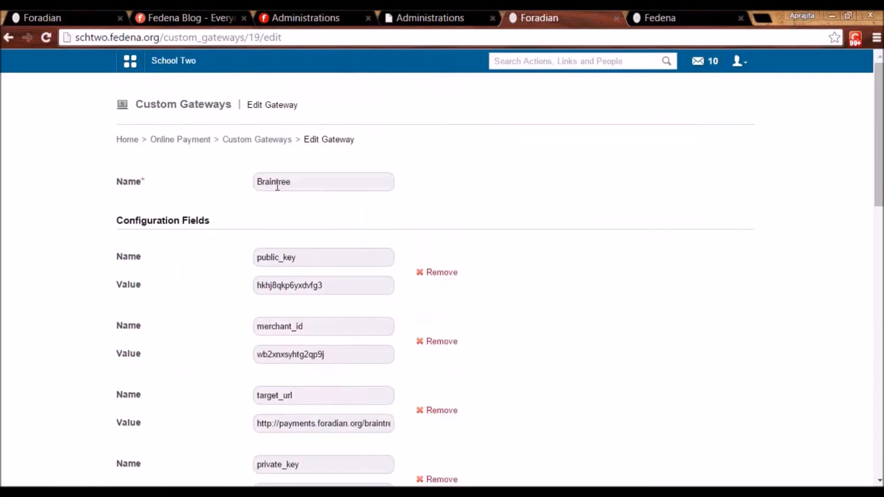
Return to Online Payment Settings, where Stripe Master is selected for Student Fee
click(244, 142)
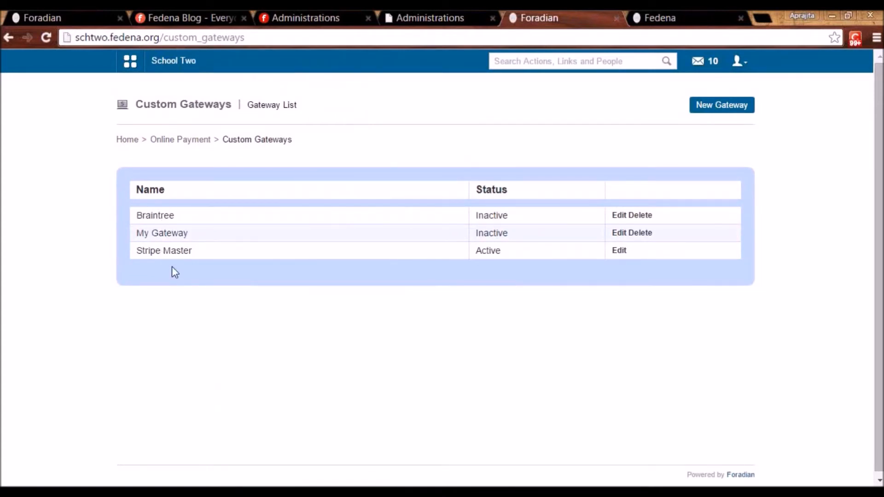
click(183, 142)
click(232, 179)
drag(279, 237, 339, 237)
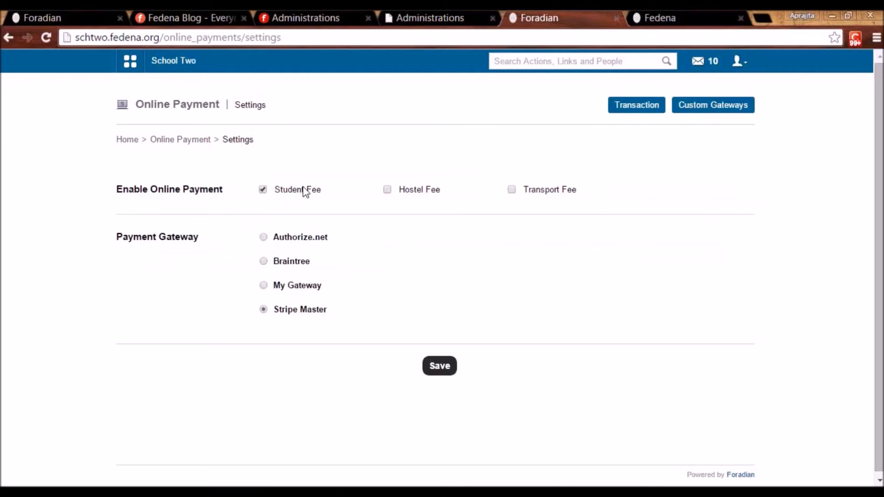
Sign out of the admin account and log in with the student's username and password
click(738, 60)
click(714, 114)
double_click(453, 206)
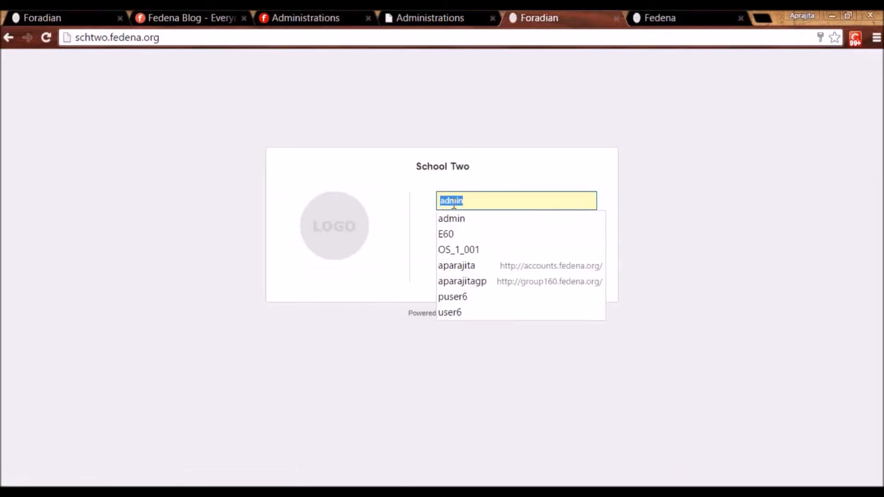
text(user64)
key(Tab)
text(u)
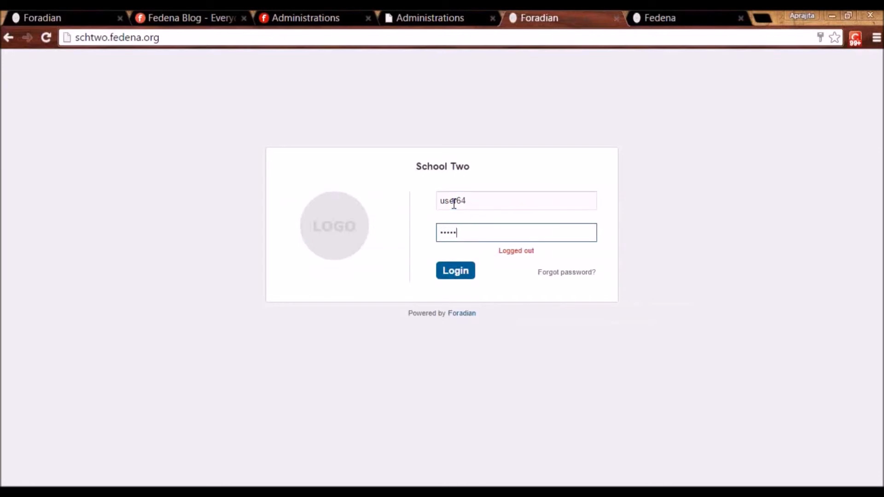
key(Return)
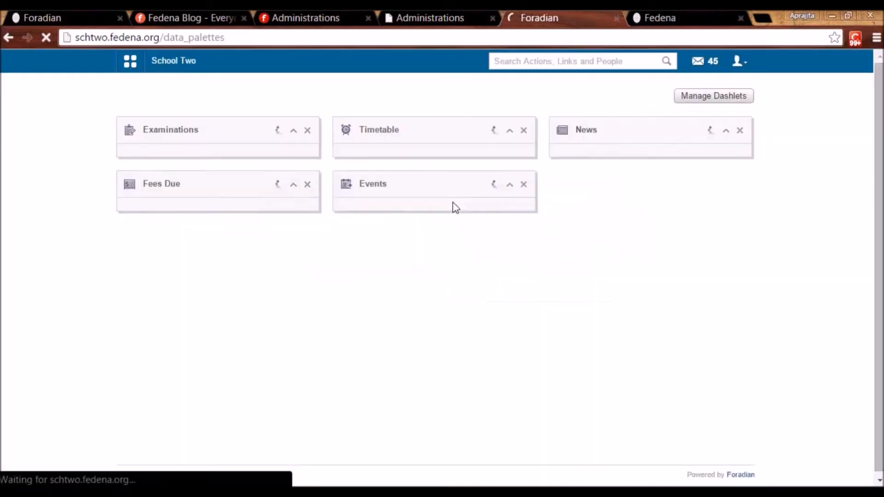
From the student's profile Fees, start paying the Start Session Apr 2015 Collection fee
click(132, 64)
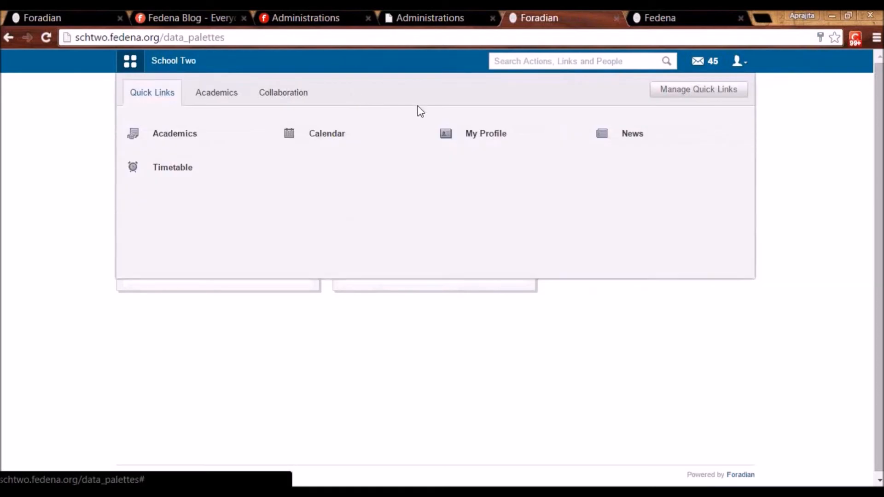
click(295, 96)
click(266, 103)
click(217, 92)
click(481, 132)
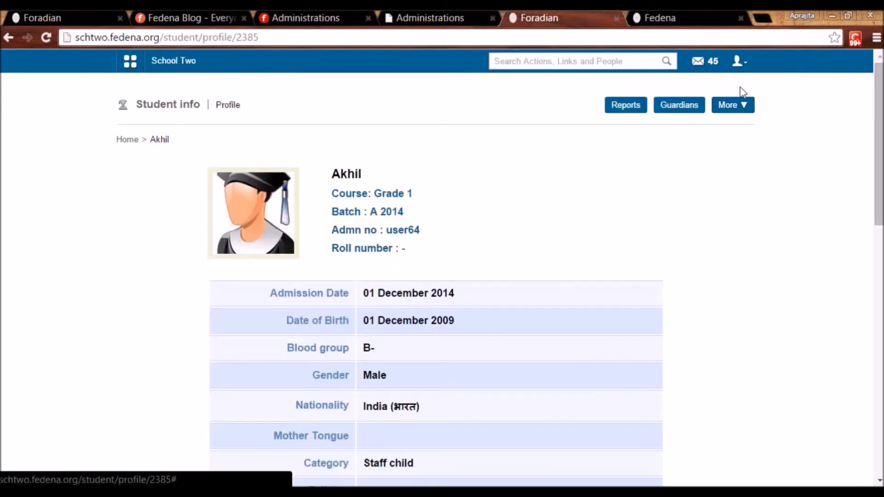
click(734, 105)
click(726, 127)
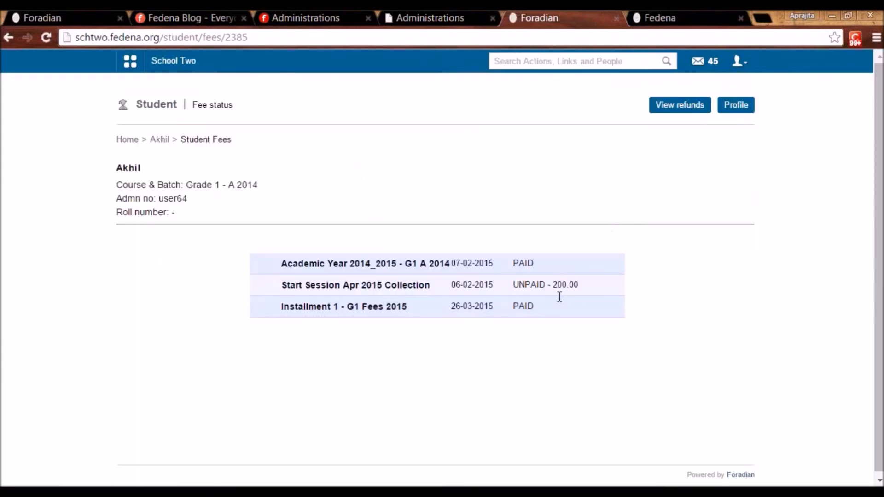
click(414, 286)
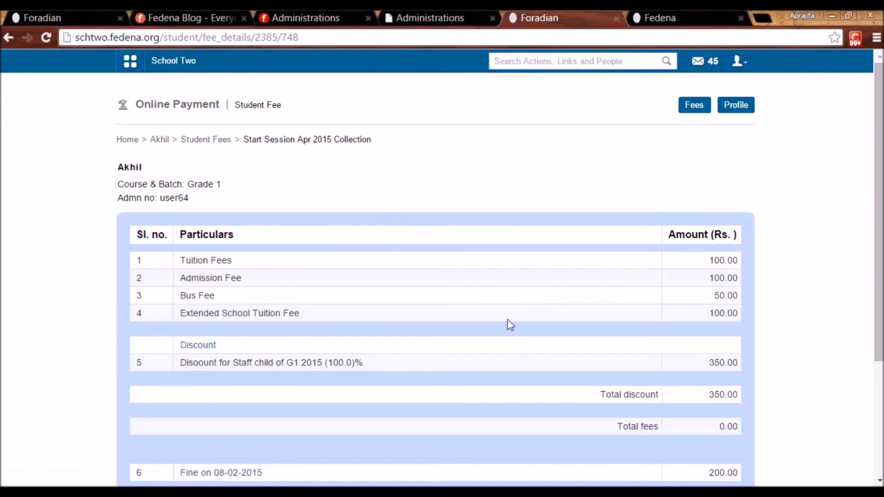
scroll(508, 322, down, 4)
click(727, 397)
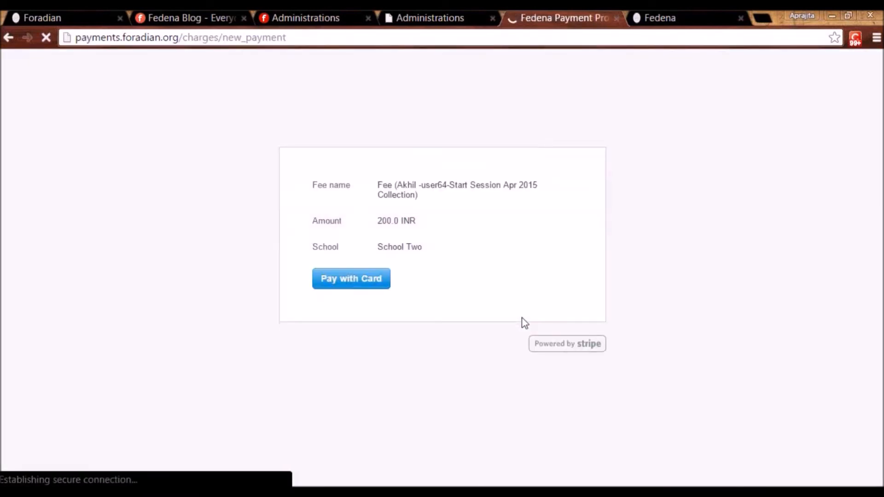
Begin Stripe card checkout with an e-mail and partial card number, then abandon it
click(357, 277)
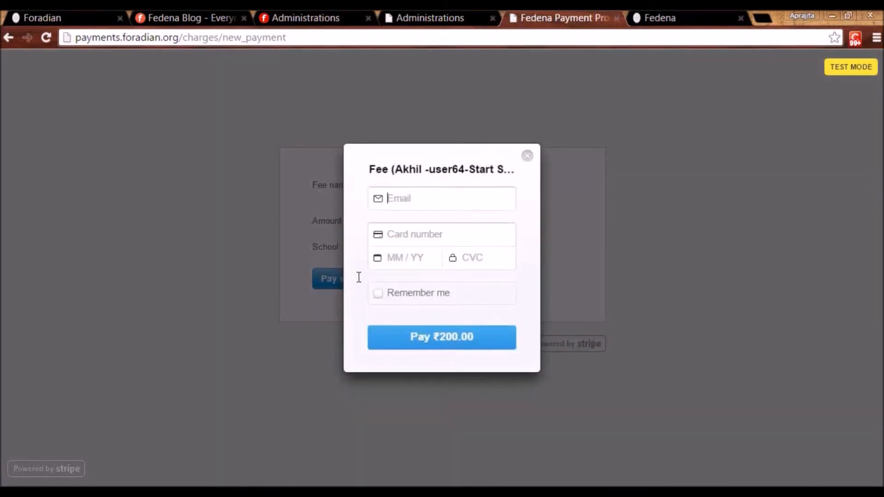
text(tes)
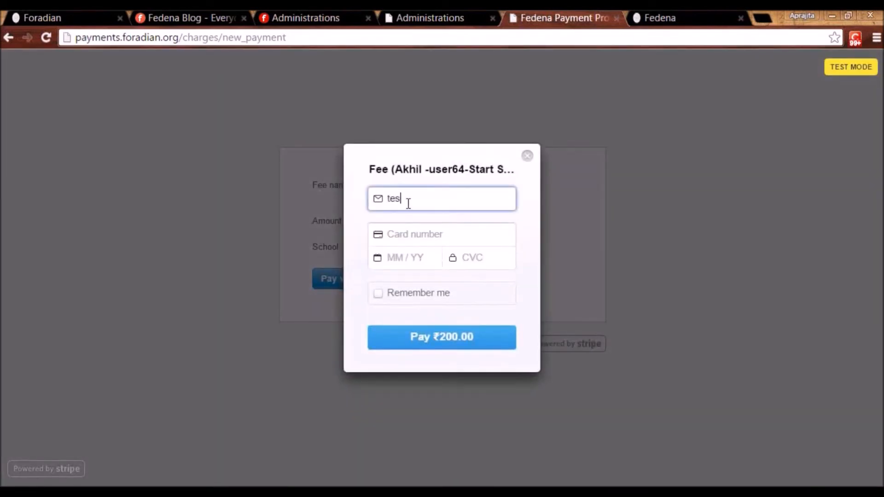
text(t@test.com)
key(Tab)
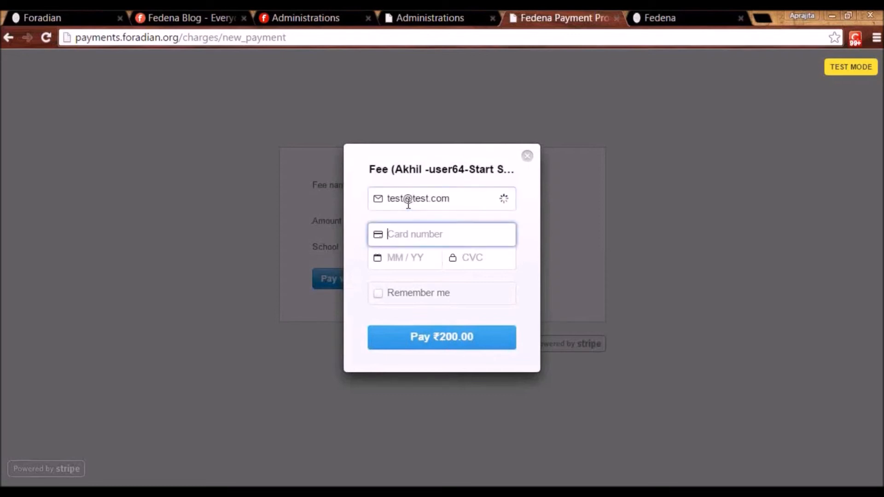
text(555-)
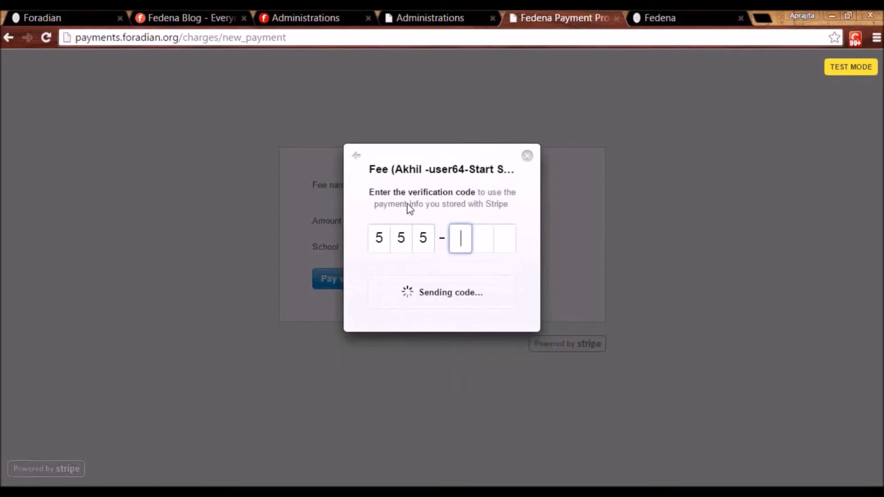
text(555)
text(5555)
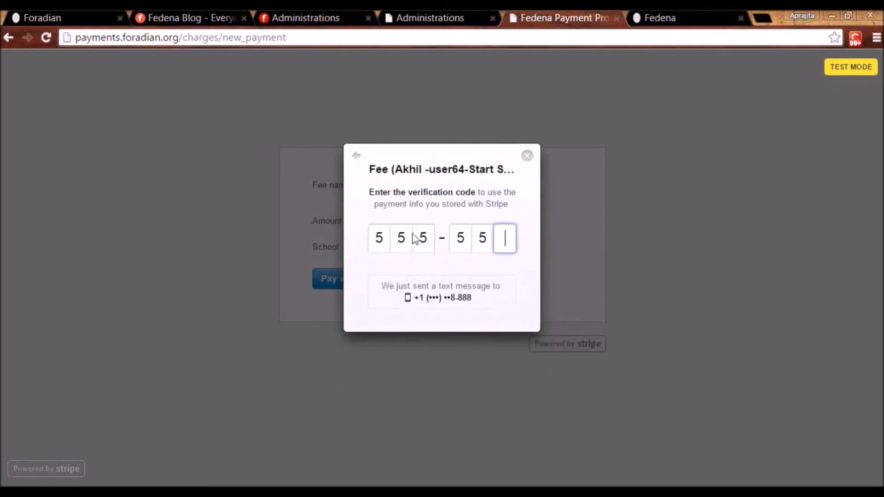
click(525, 156)
Pay ₹200.00 by card using a saved e-mail, a test card number and security code
click(365, 280)
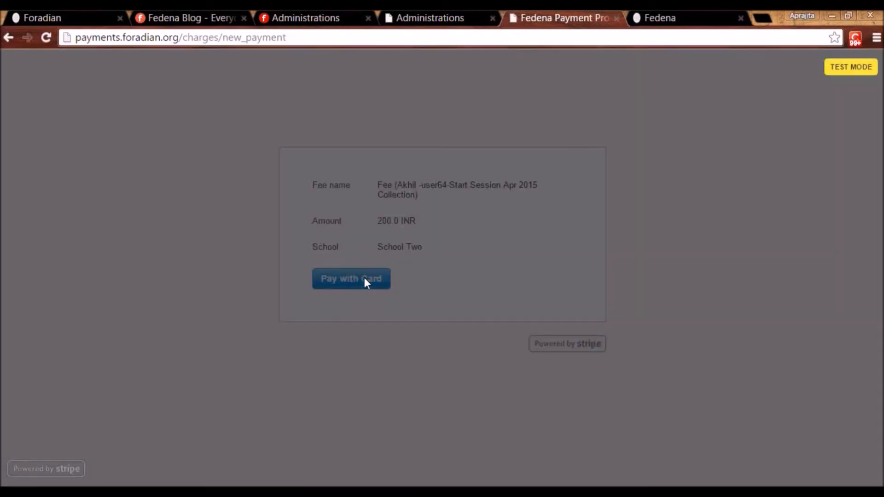
click(413, 196)
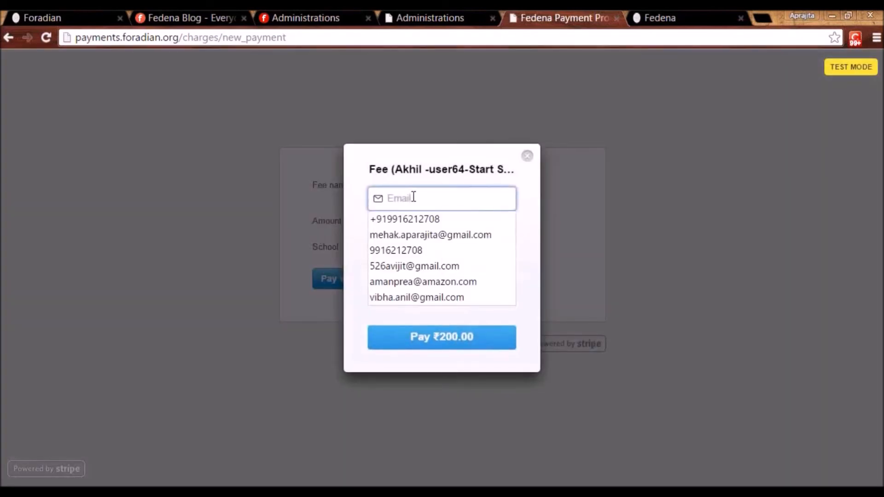
click(412, 235)
click(412, 243)
text(5555 5555 5555 55)
key(BackSpace)
text(4444)
text(12 /)
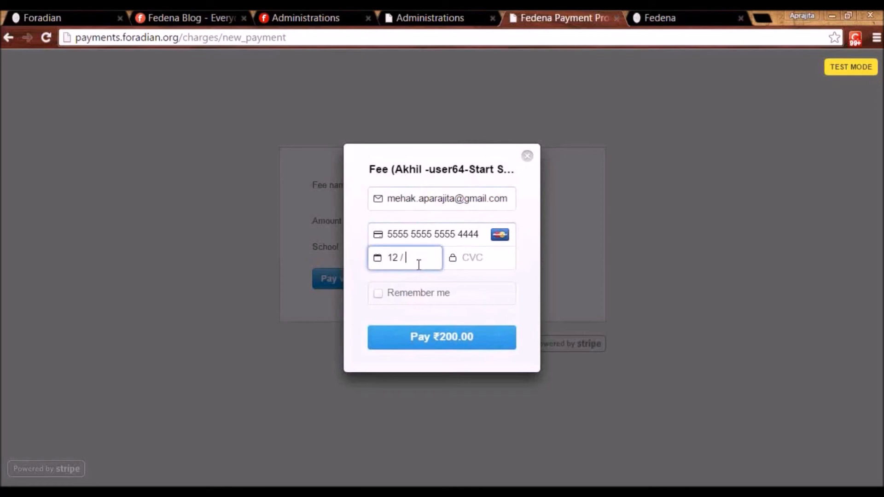
text(21)
click(467, 259)
text(123)
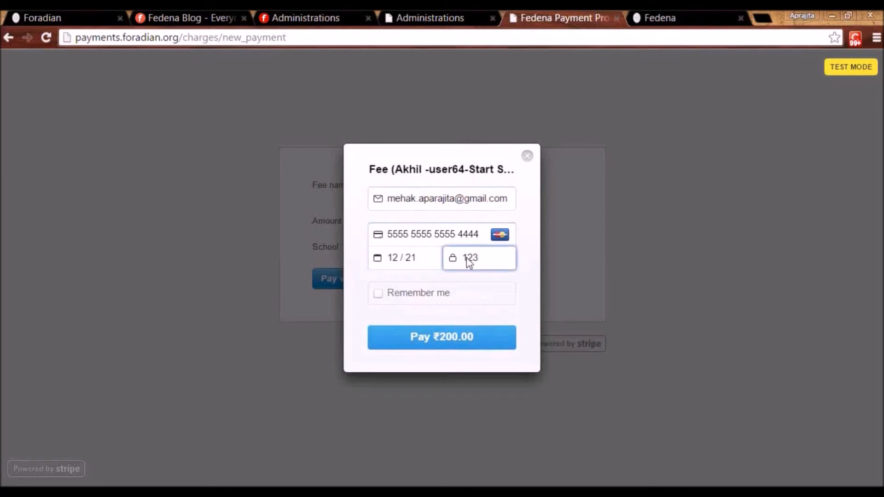
click(422, 338)
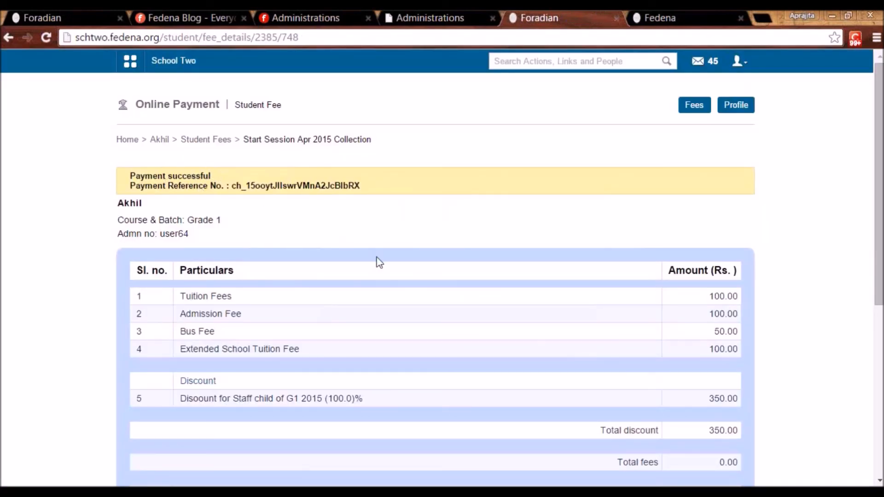
scroll(378, 261, down, 4)
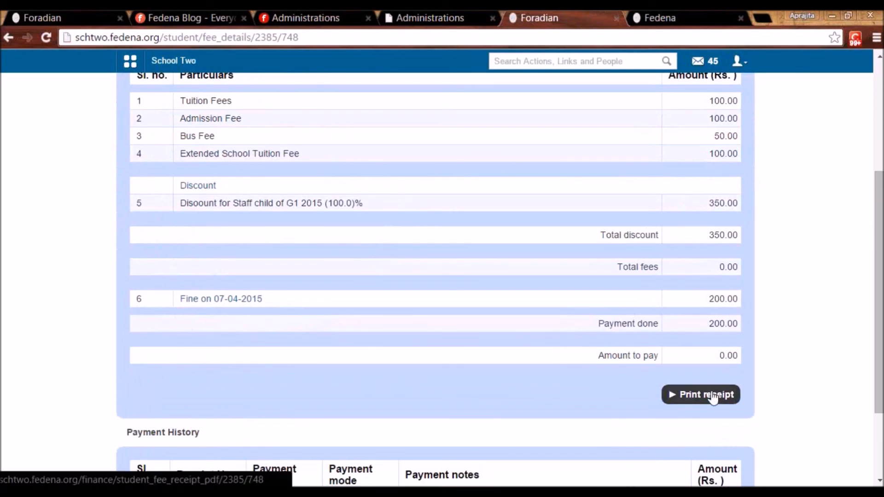